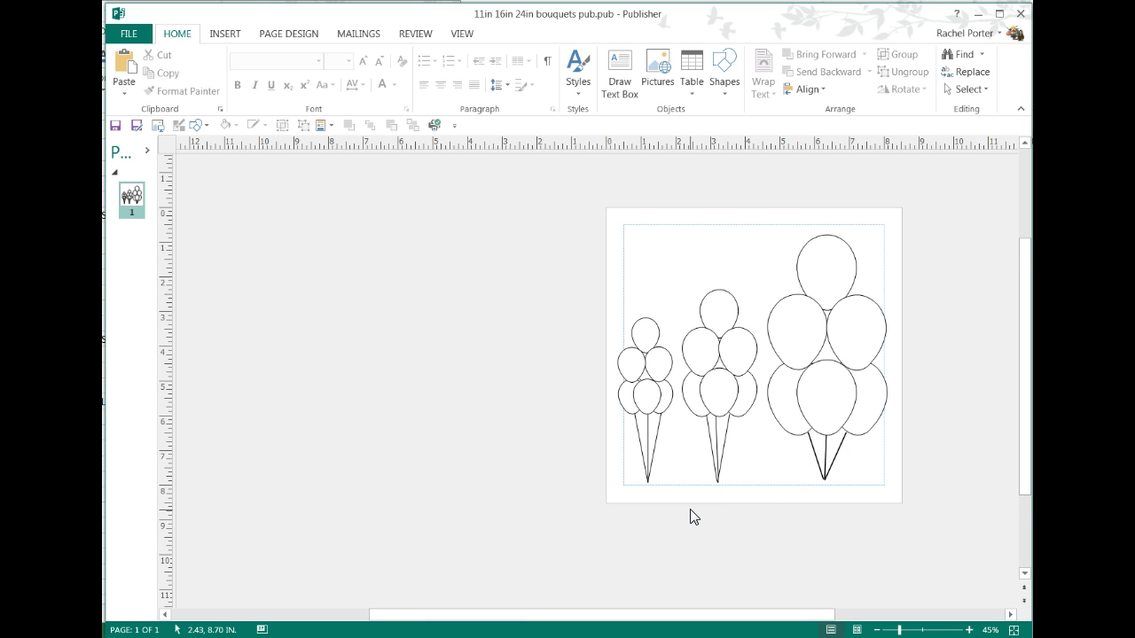
Move the smallest balloon bouquet off the page onto the scratch area to the left of the page.
left_click(716, 335)
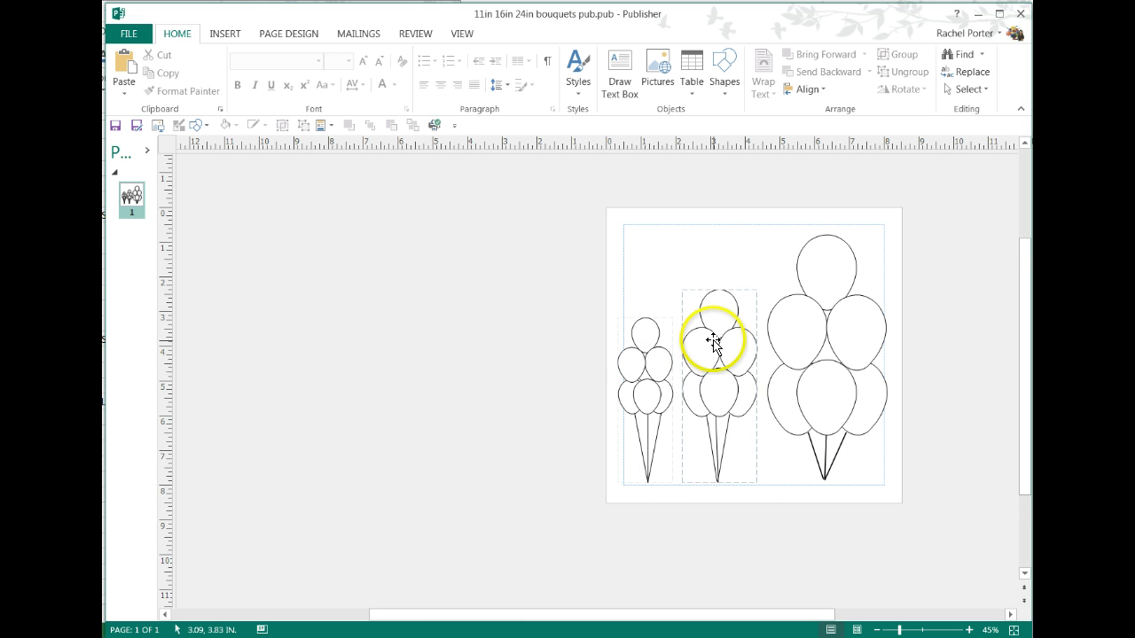
left_click(785, 317)
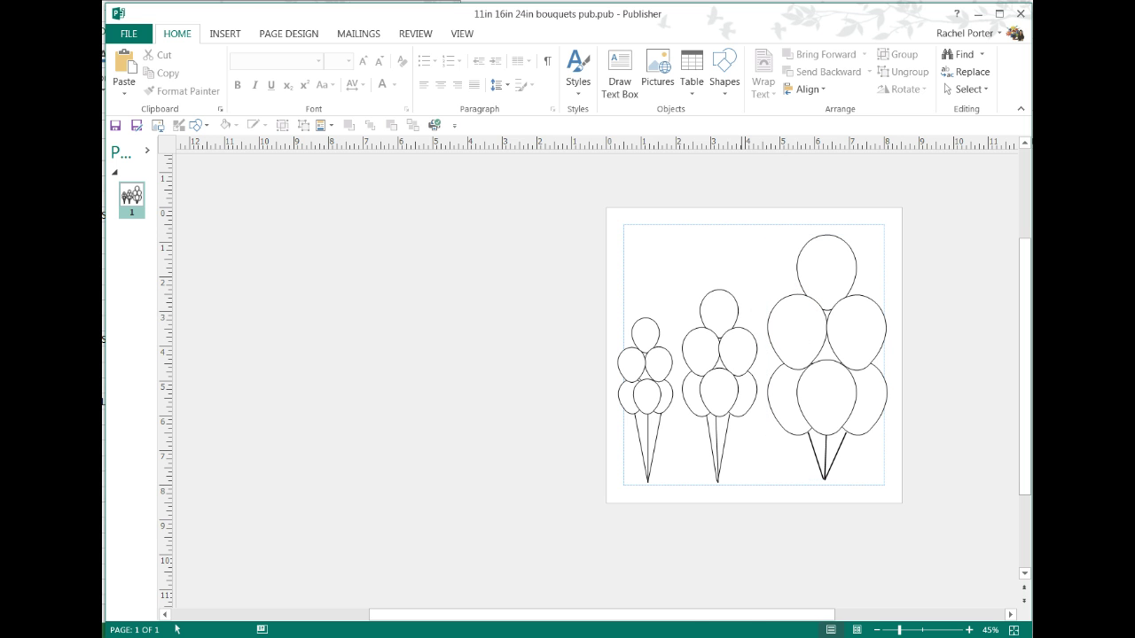
left_click(701, 539)
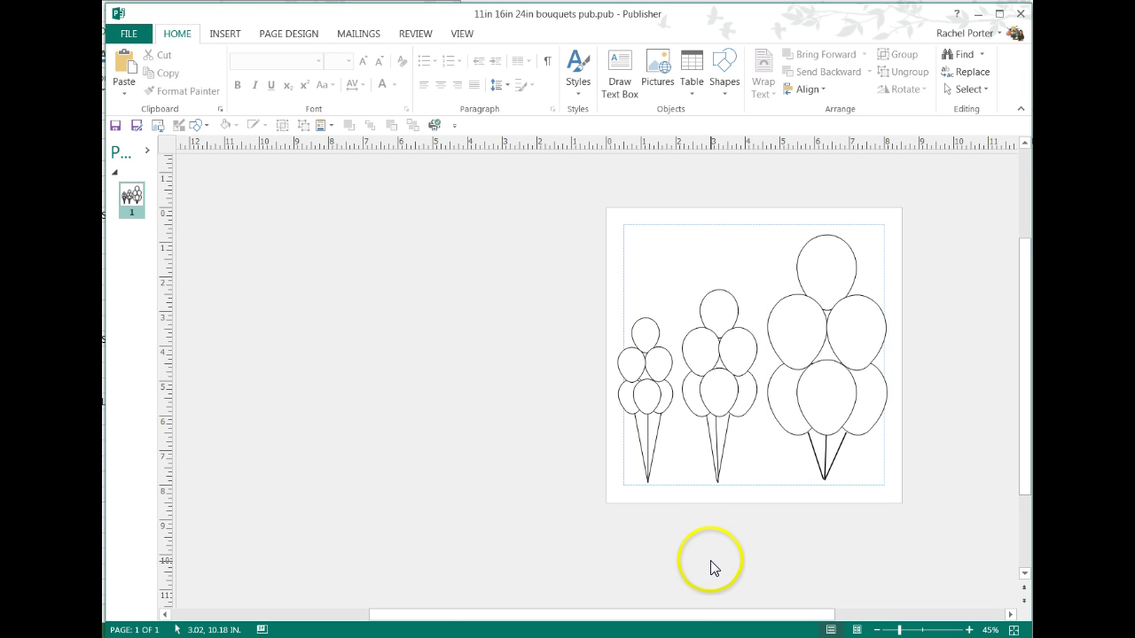
left_click_drag(686, 511, 586, 288)
left_click_drag(638, 335, 521, 231)
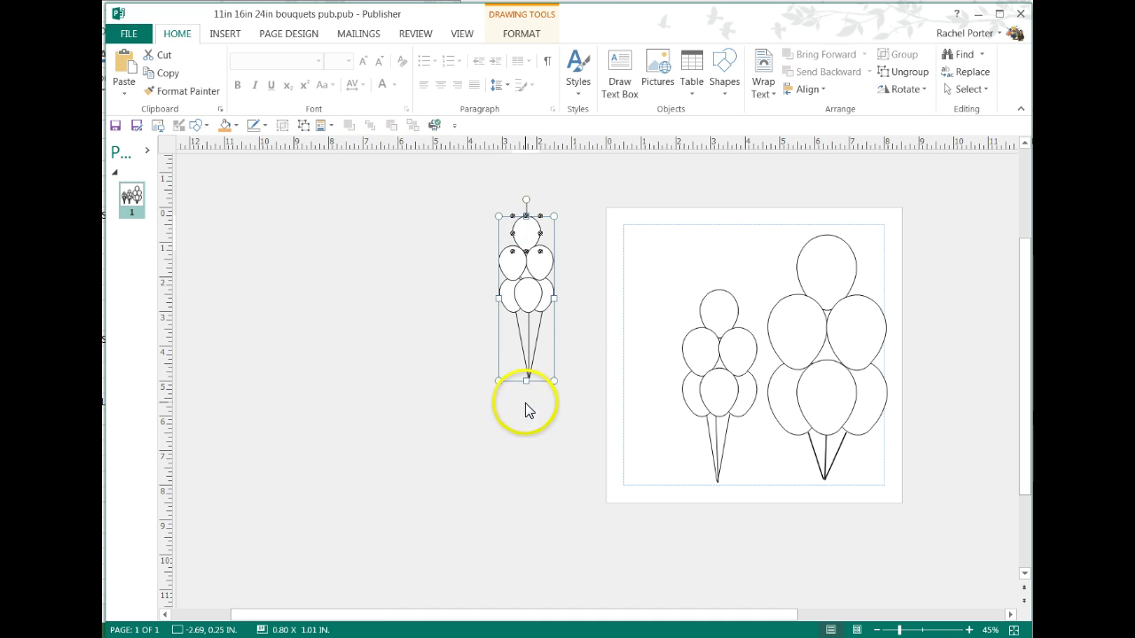
left_click(528, 409)
Ungroup the smallest bouquet on the scratch area into separate balloons and strings.
left_click_drag(567, 414, 466, 290)
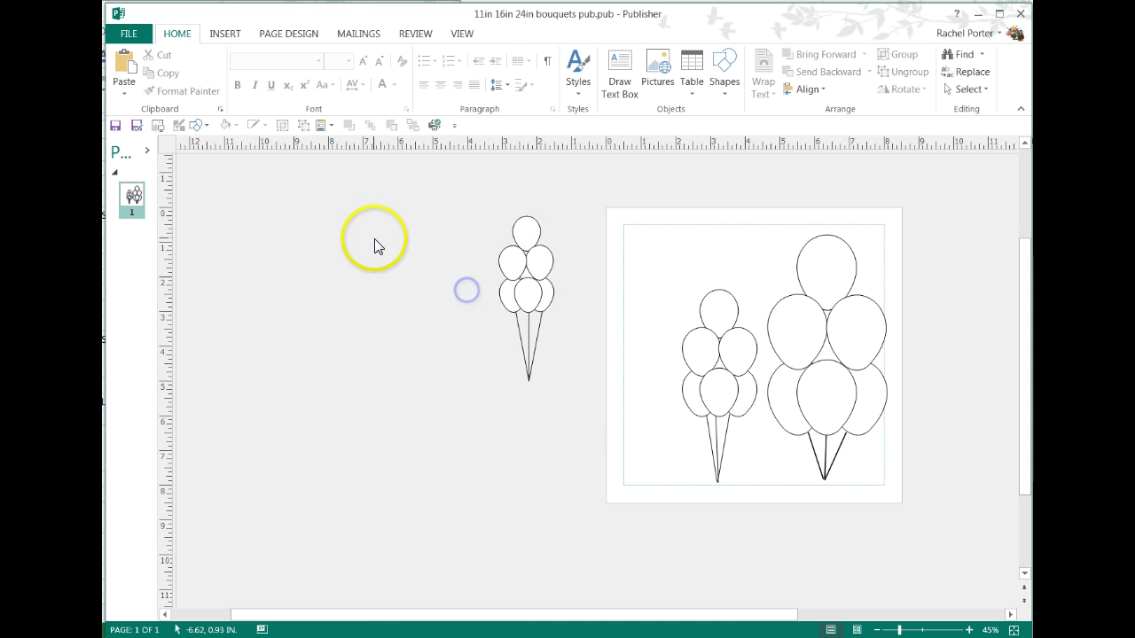
left_click(515, 253)
left_click(305, 127)
Group the bouquet's three strings and move them aside to the upper-left corner of the page.
left_click(562, 521)
left_click_drag(573, 436, 488, 291)
left_click(283, 125)
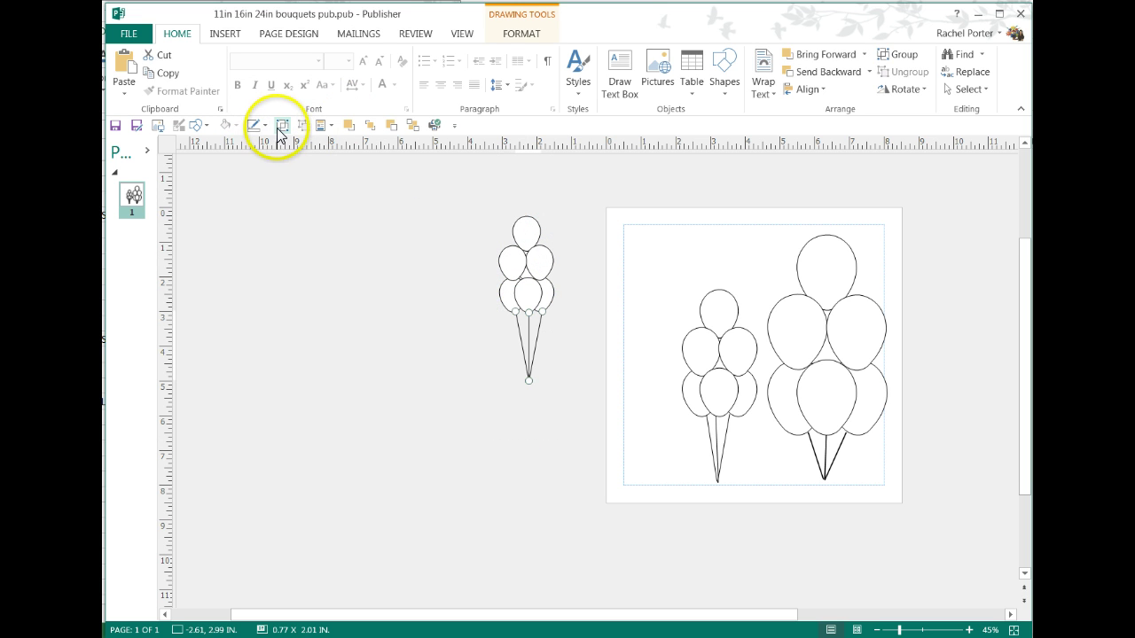
mouse_move(523, 337)
left_mouse_down()
mouse_move(646, 256)
mouse_move(641, 269)
left_mouse_up()
left_click(512, 365)
left_click(526, 342)
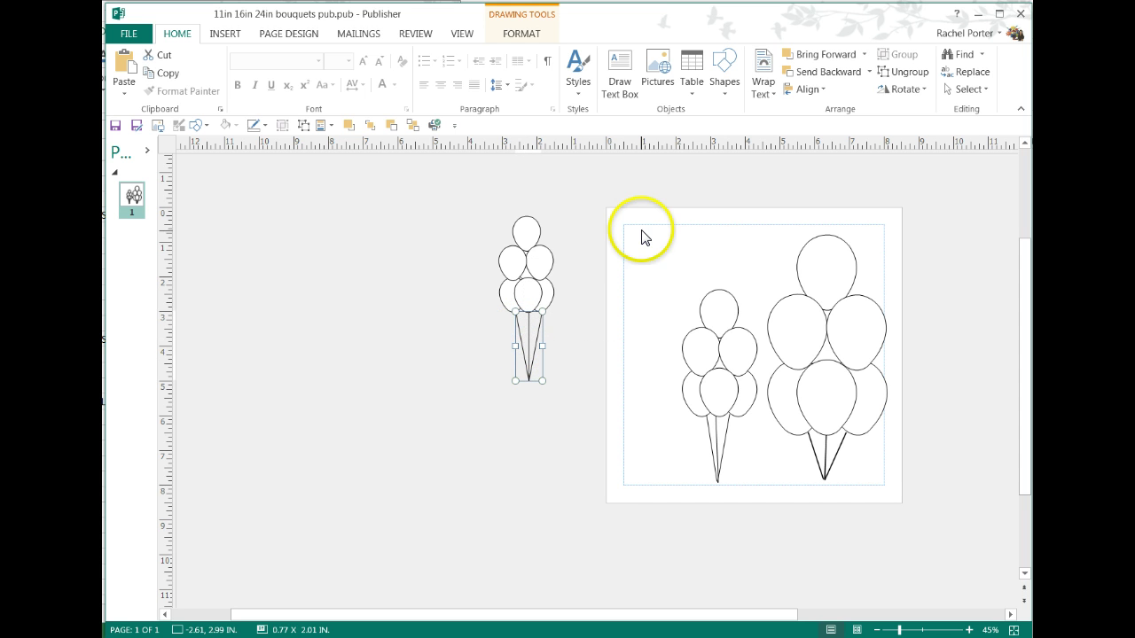
left_click(528, 335)
left_click_drag(529, 335, 621, 258)
left_click(499, 357)
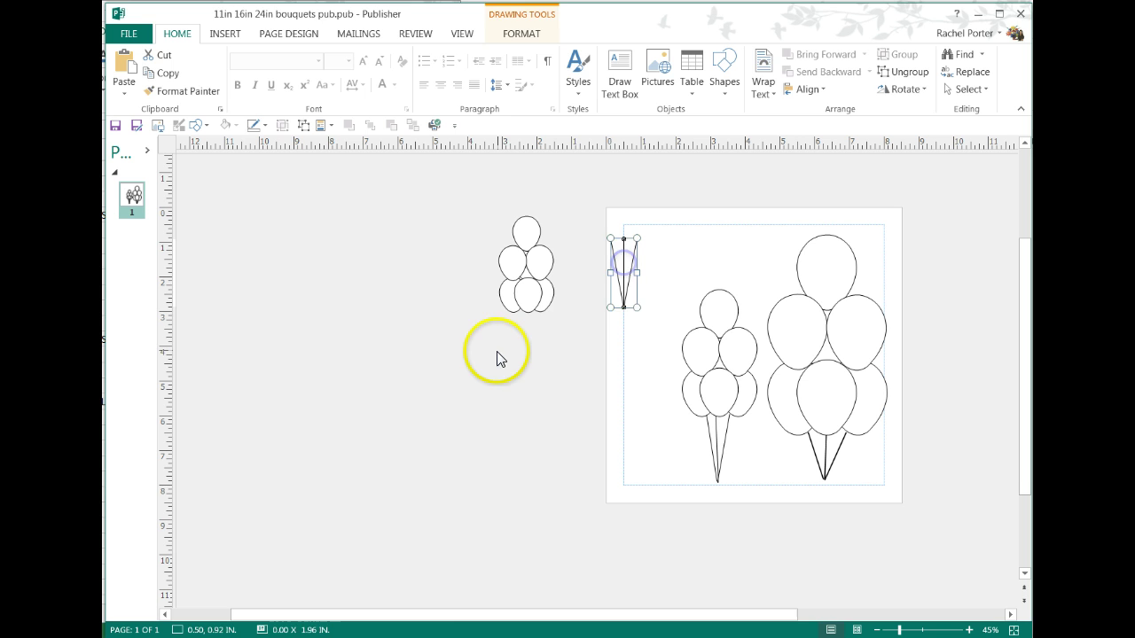
Duplicate the bouquet's lower two balloon rows directly beneath it and bring the original bottom row's center balloon to the front.
mouse_move(575, 331)
left_mouse_down()
mouse_move(503, 295)
mouse_move(483, 242)
mouse_move(512, 264)
mouse_move(508, 324)
left_mouse_up()
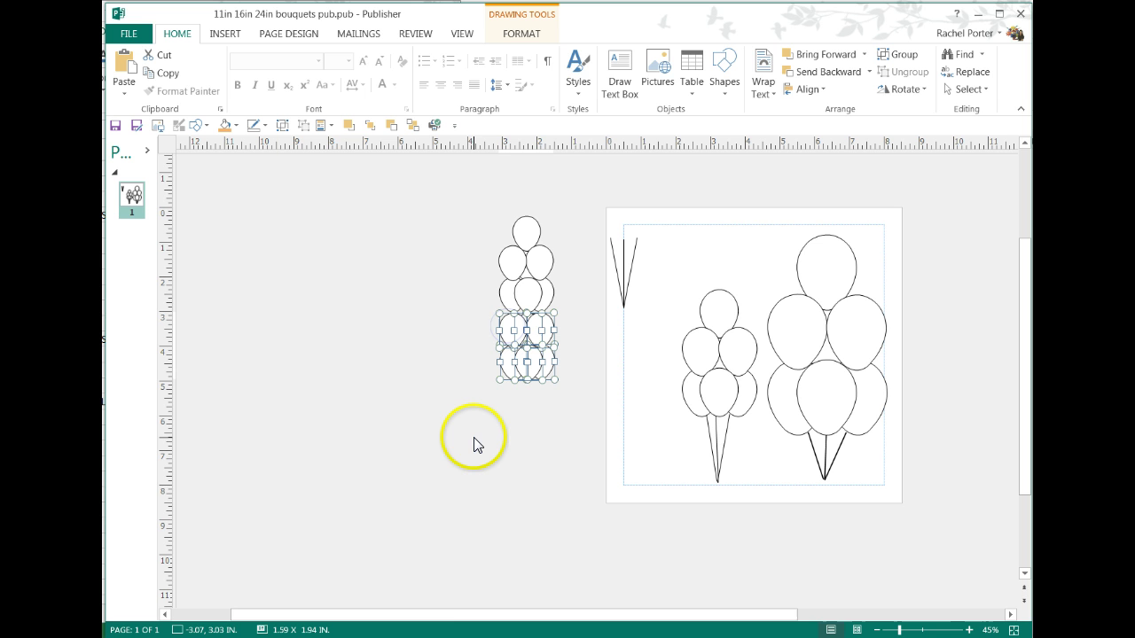
key("alt+Up")
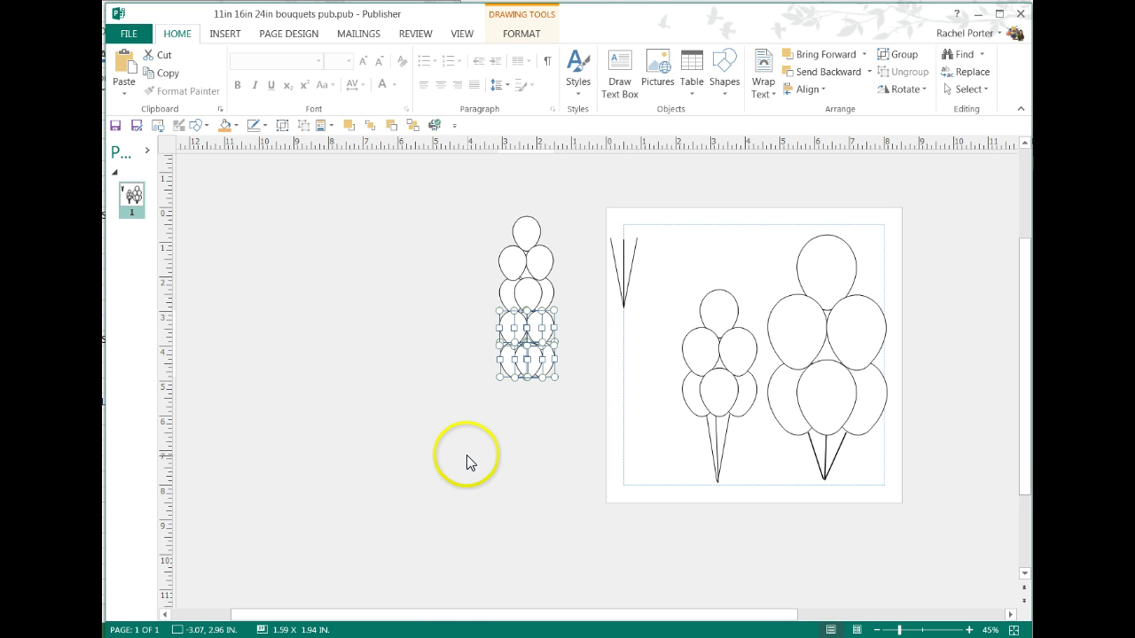
left_click(484, 435)
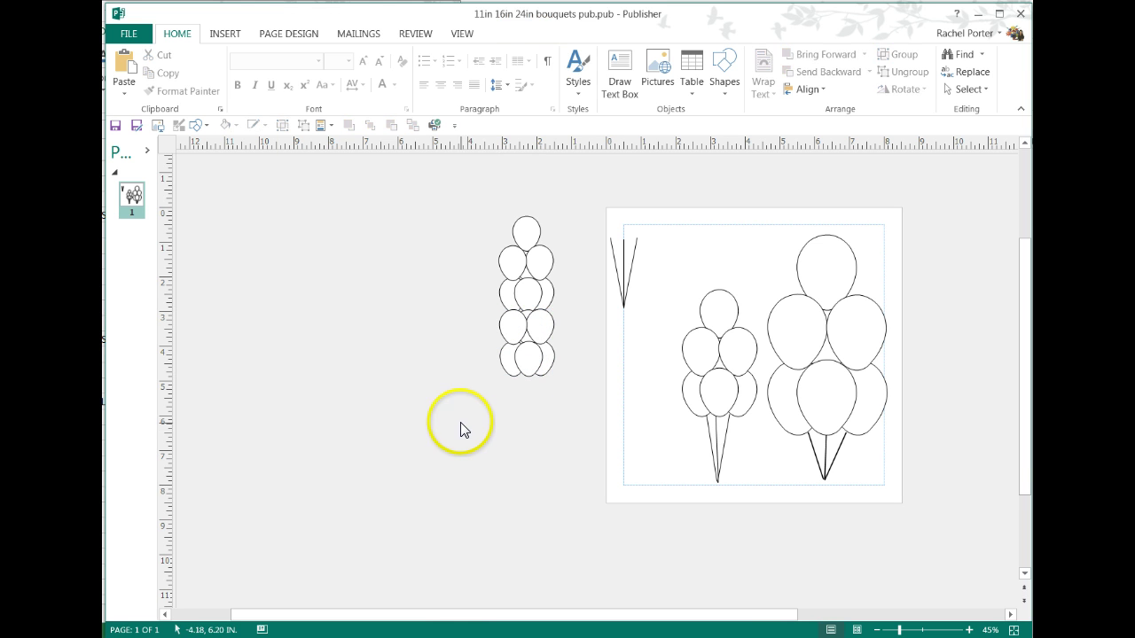
left_click_drag(471, 295, 471, 296)
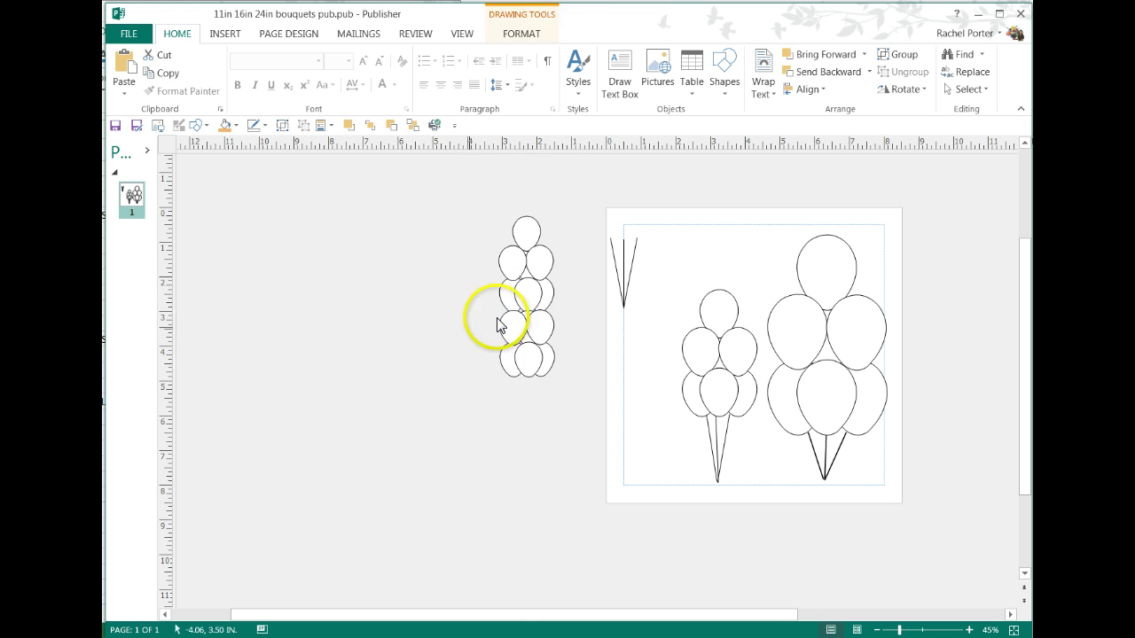
left_click(526, 296)
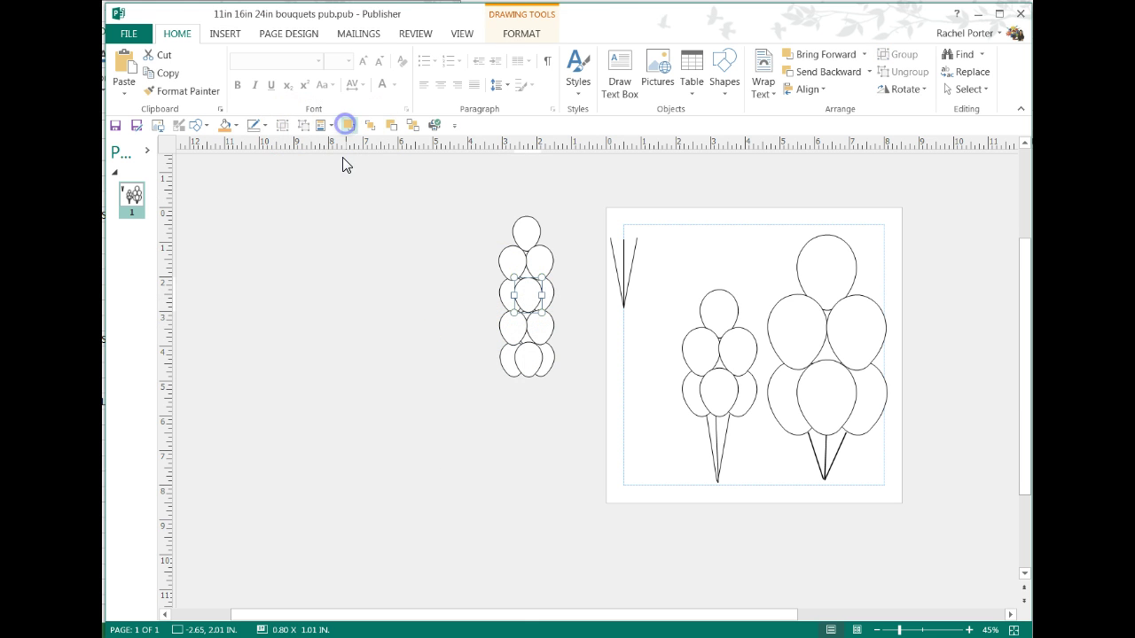
left_click(418, 441)
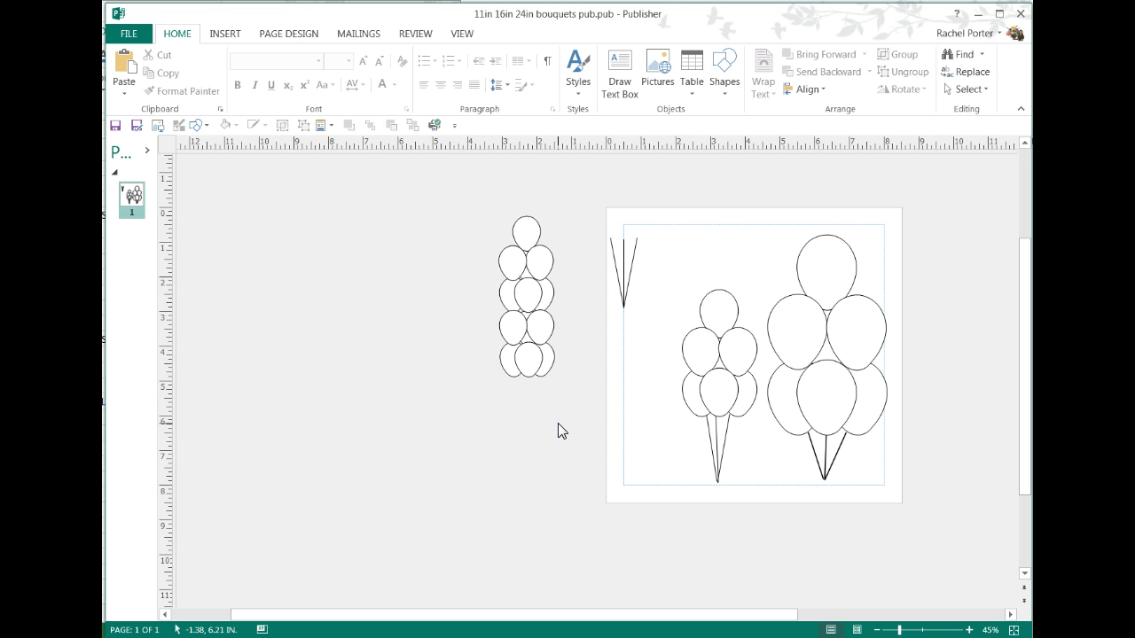
Add another copy of the two-row balloon set under the column and bring the center balloon of the row above it to the front.
mouse_move(562, 394)
left_mouse_down()
mouse_move(446, 354)
mouse_move(442, 301)
left_mouse_up()
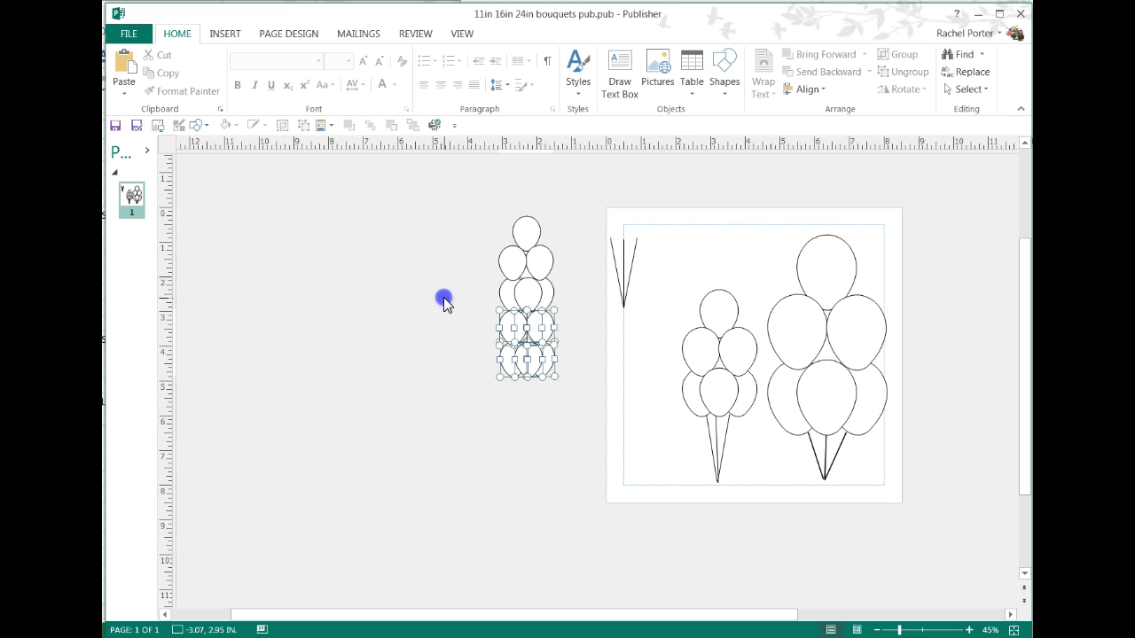
left_click_drag(484, 339, 506, 385)
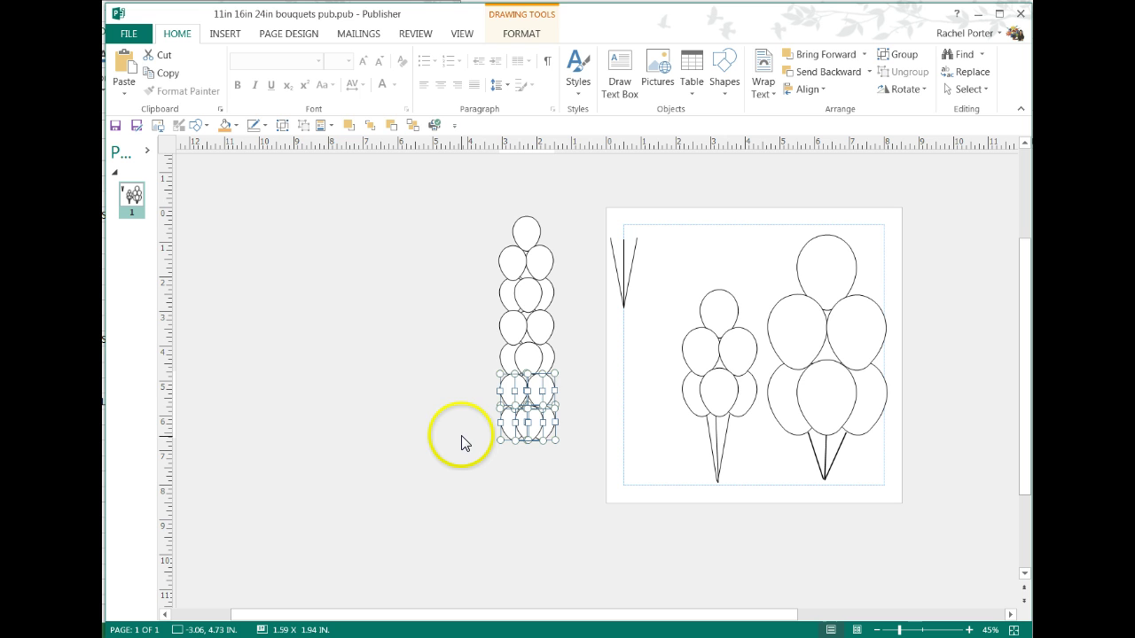
left_click(460, 443)
left_click(527, 352)
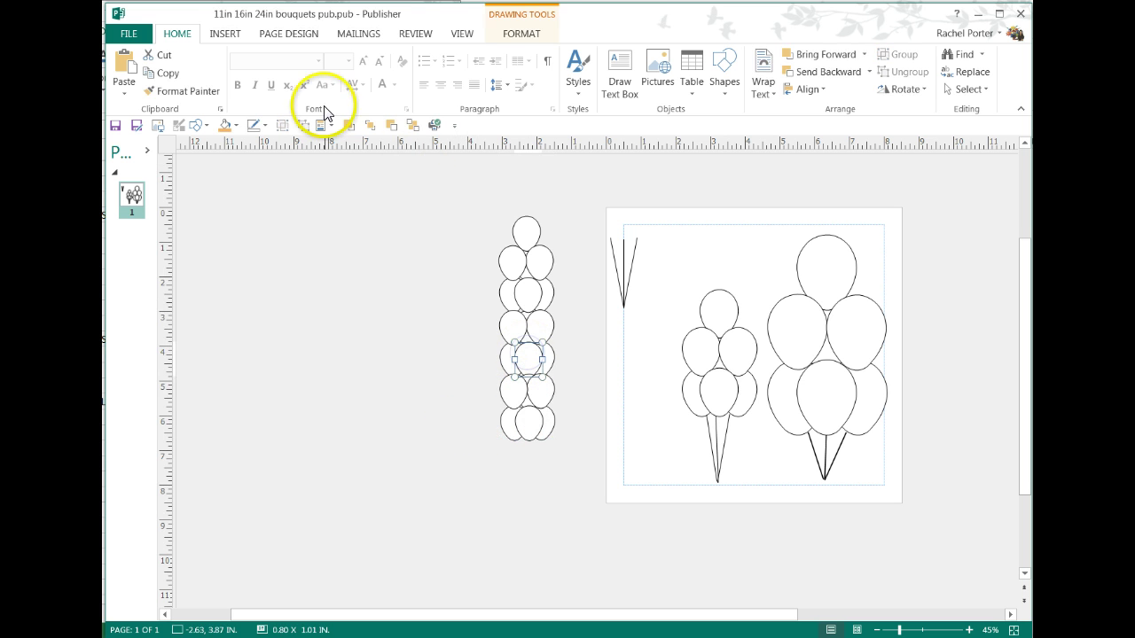
left_click(349, 125)
left_click(385, 434)
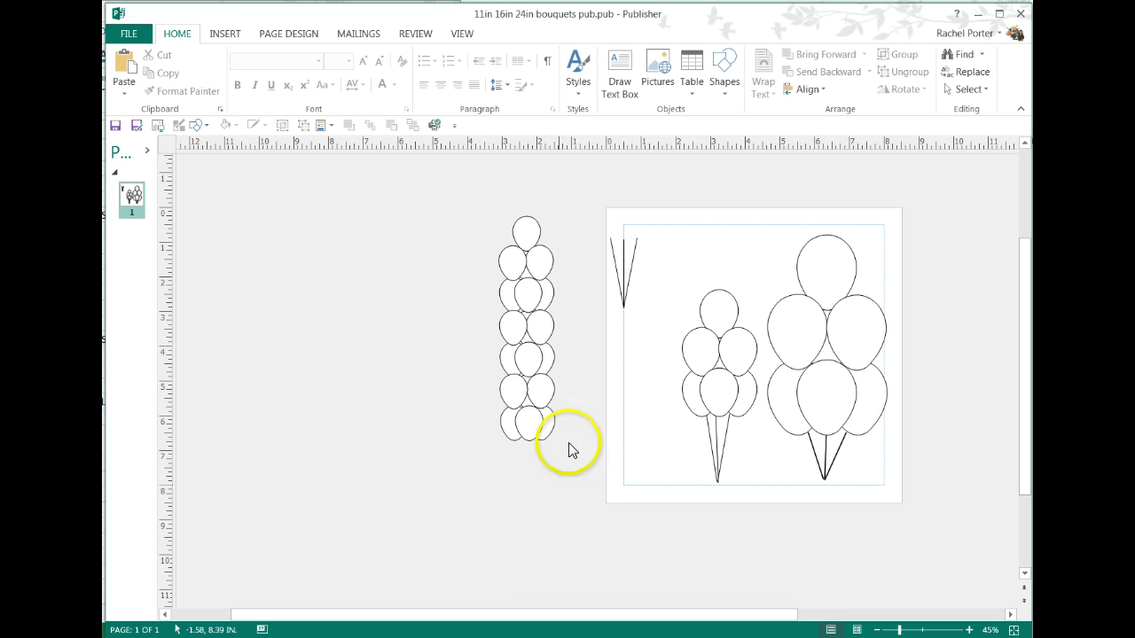
Move the grouped strings back under the column's lowest balloon row and group all balloons and strings together.
left_click_drag(623, 258, 528, 456)
left_click(537, 530)
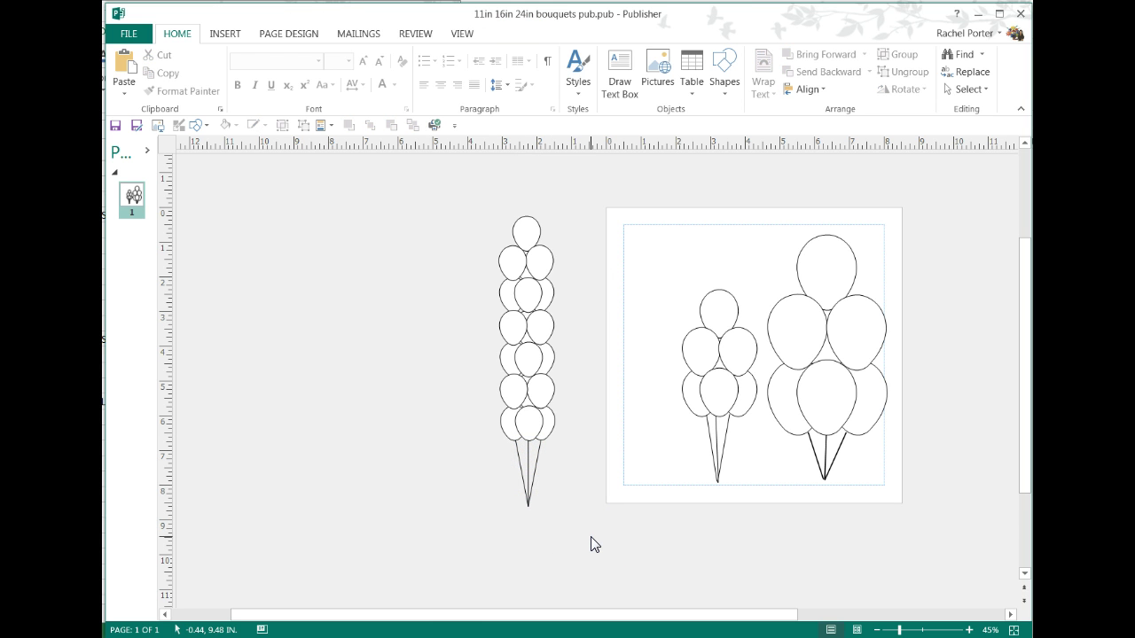
left_click_drag(449, 166, 450, 166)
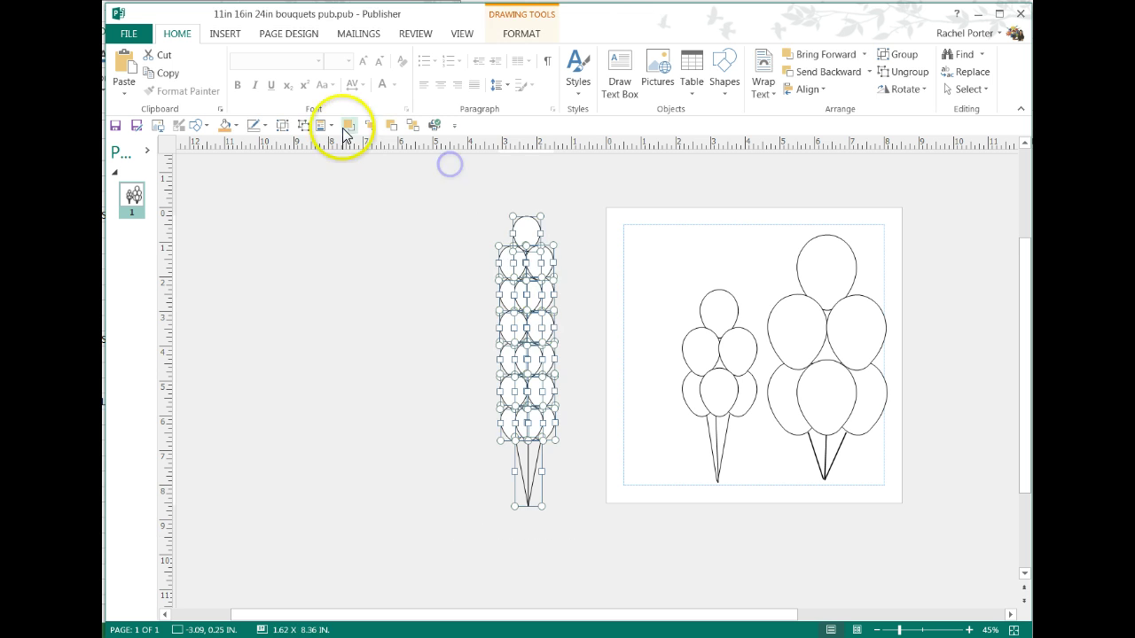
left_click(280, 127)
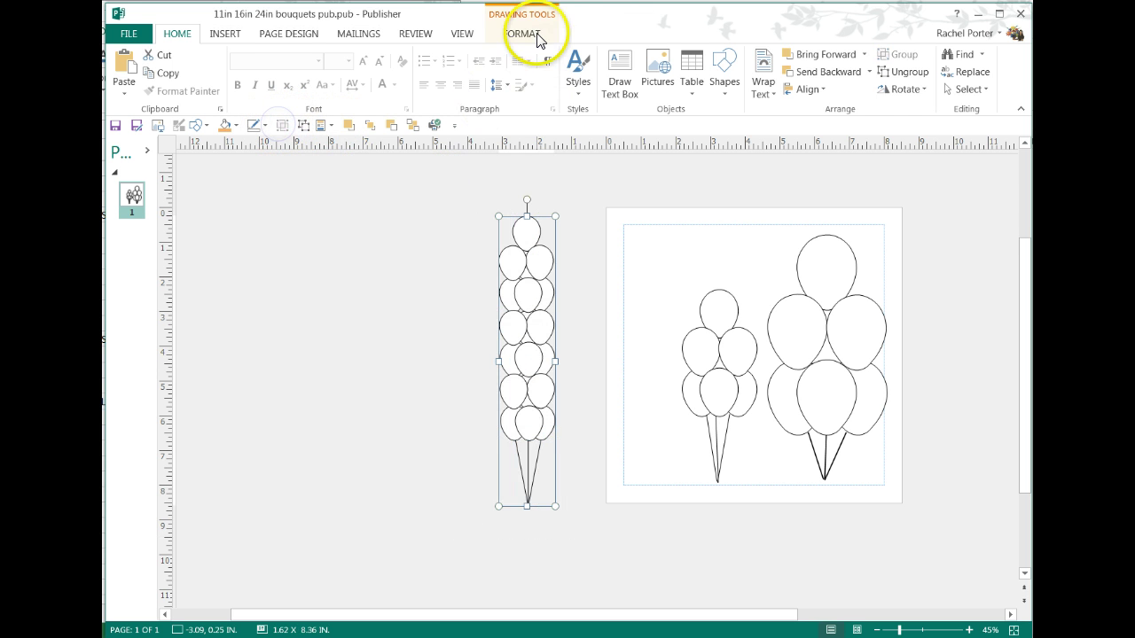
Lock the aspect ratio of the grouped balloon column.
left_click(528, 34)
left_click(940, 109)
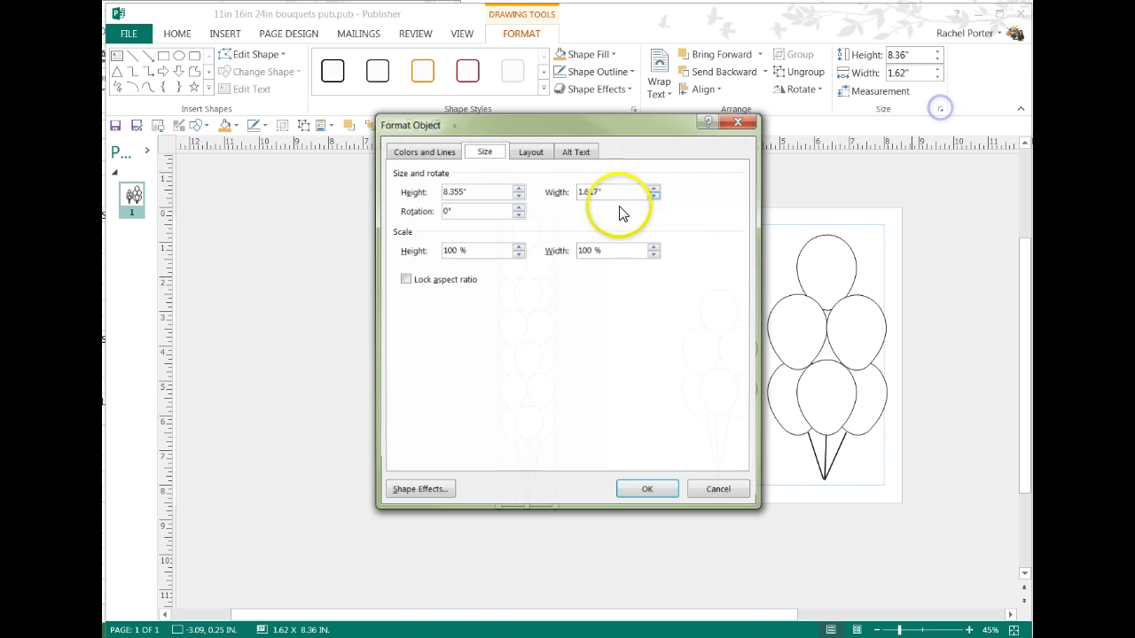
left_click(403, 279)
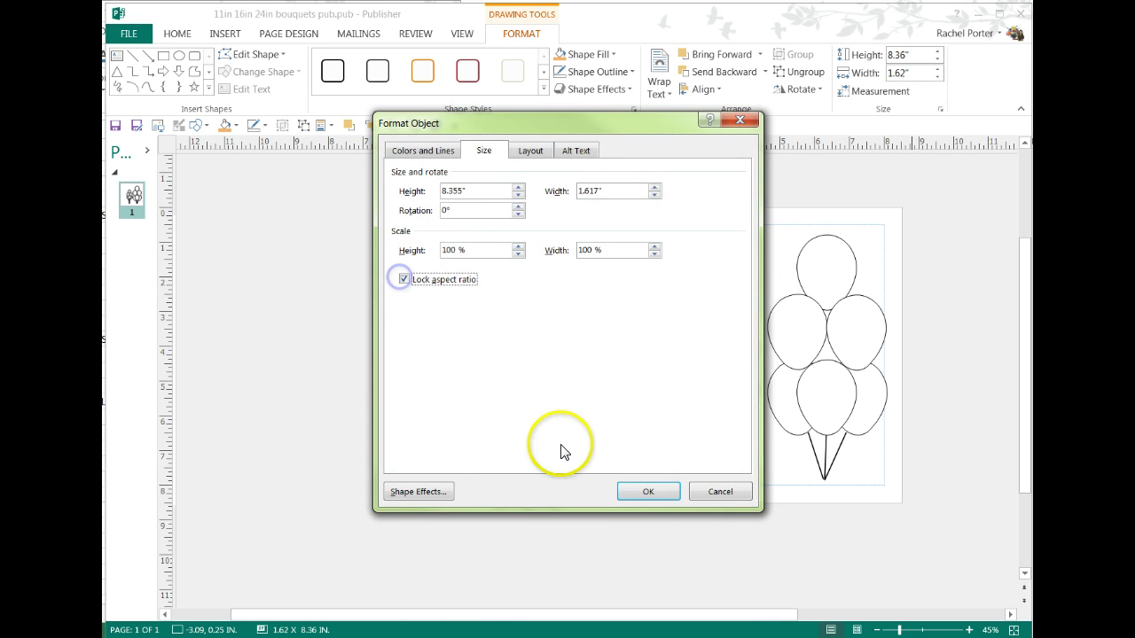
left_click(635, 491)
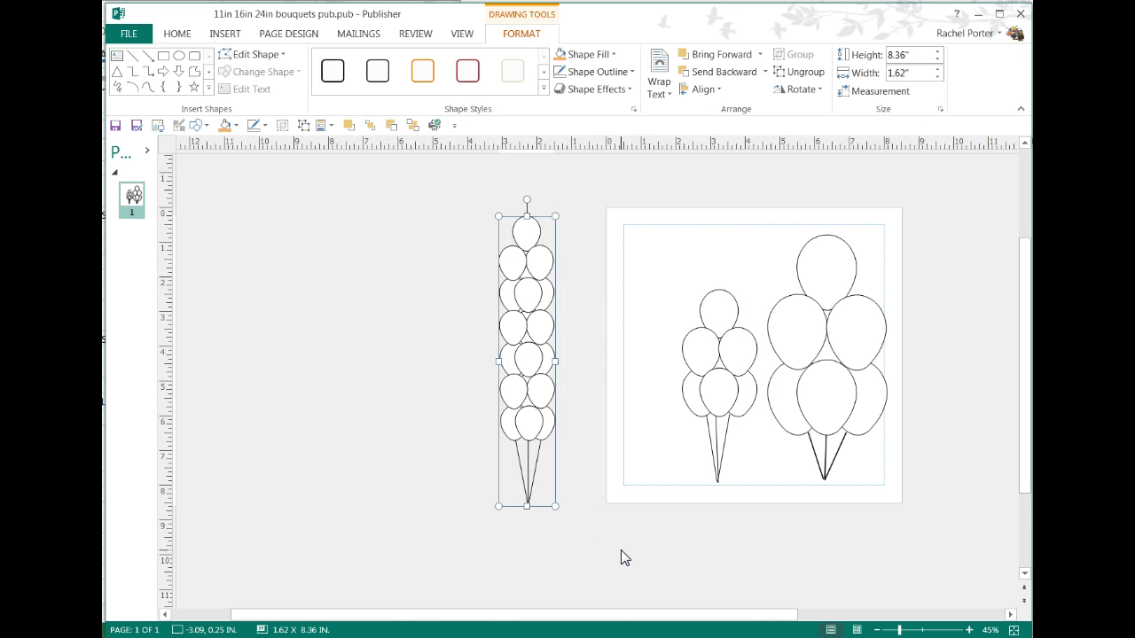
left_click(622, 551)
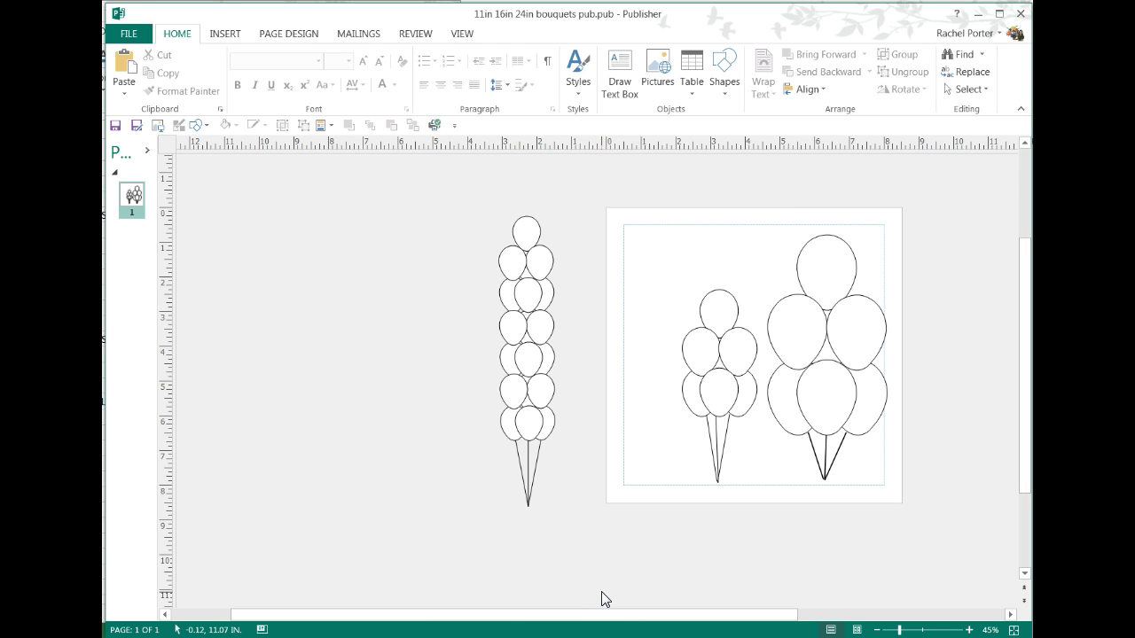
Enlarge the balloon column proportionally from its upper-left corner to about 1.84 x 9.52 in.
left_click(543, 330)
left_click(544, 330)
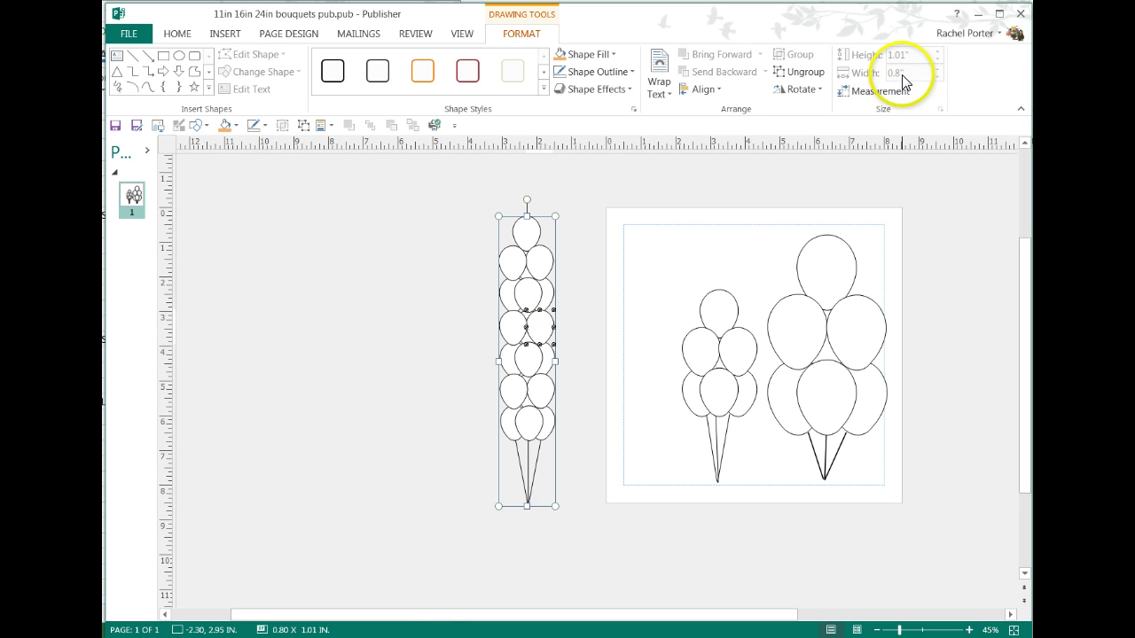
left_click(496, 214)
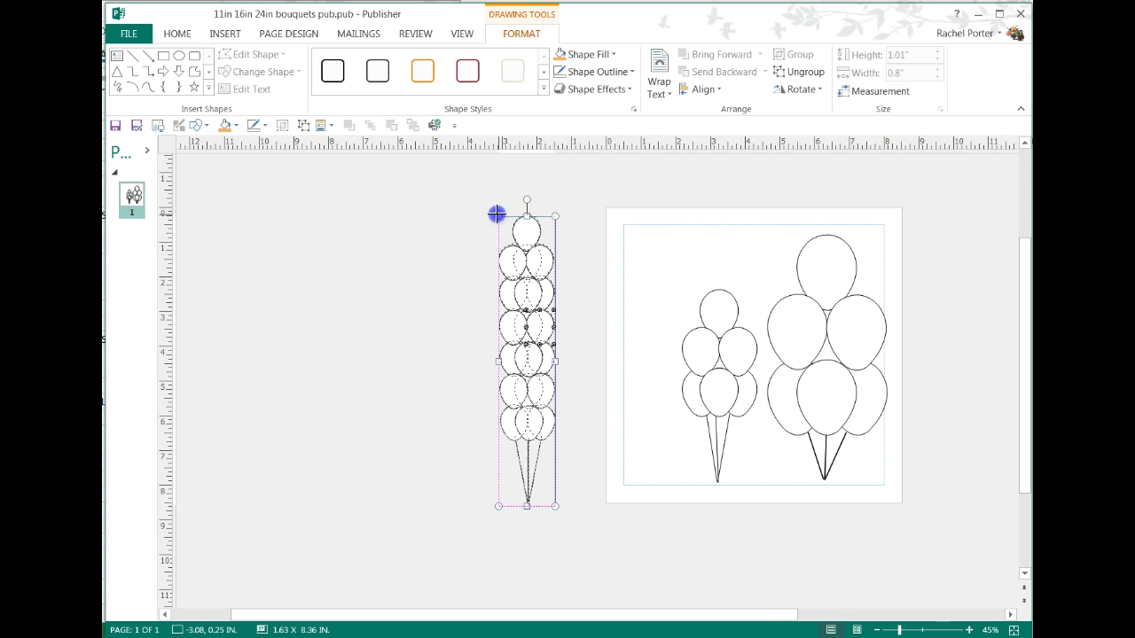
left_click_drag(496, 213, 492, 175)
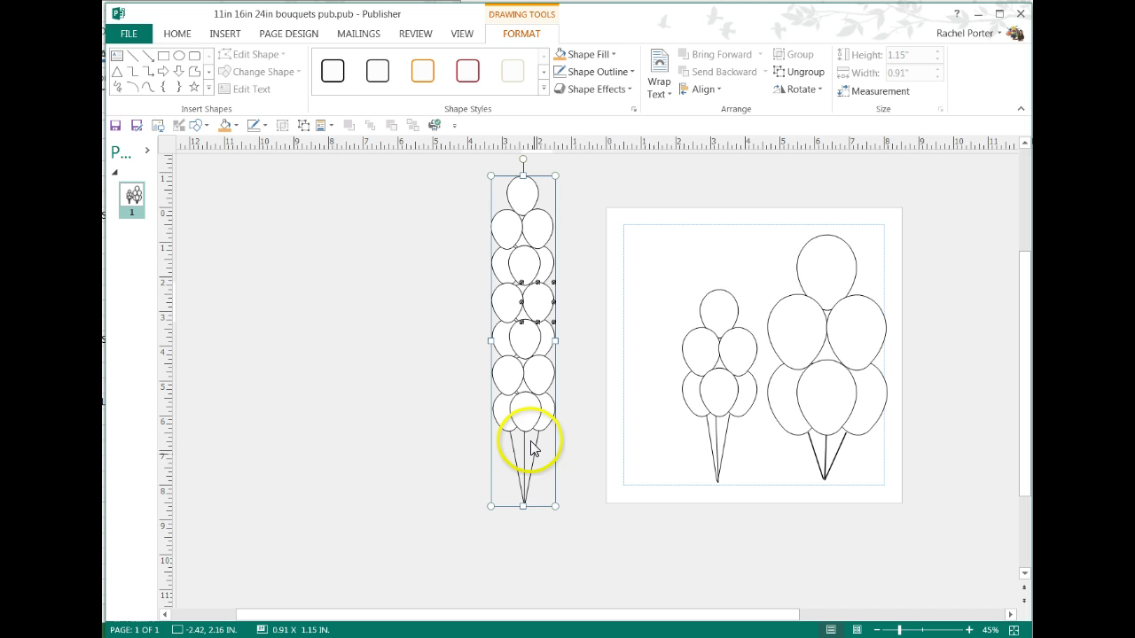
left_click(565, 539)
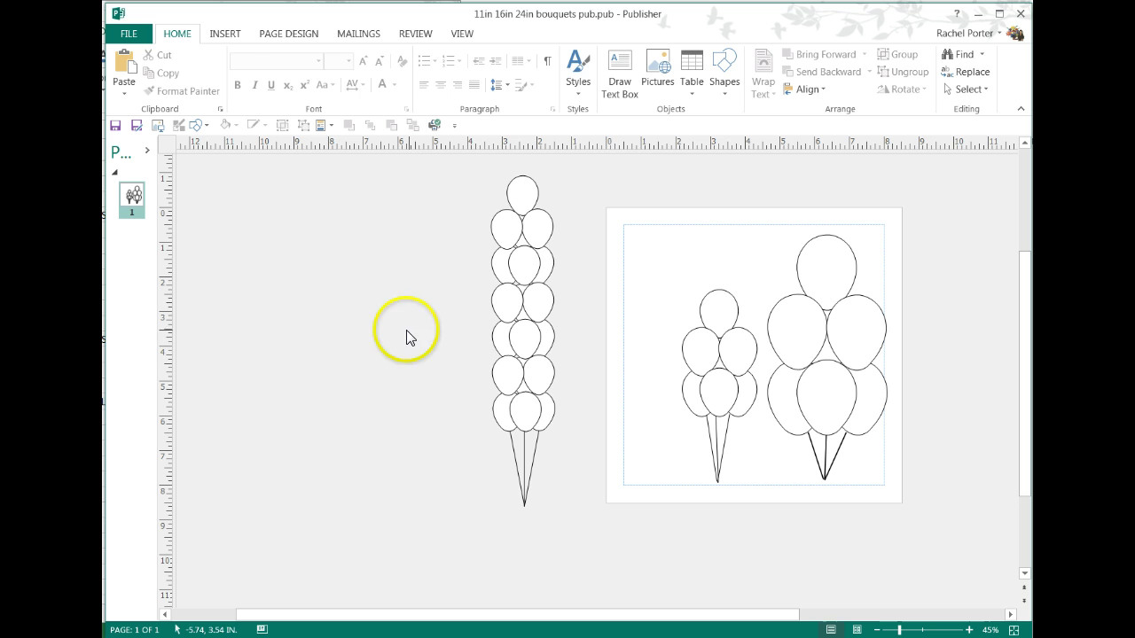
Try to place the balloon column on the page, left of the two remaining bouquets.
left_click(461, 35)
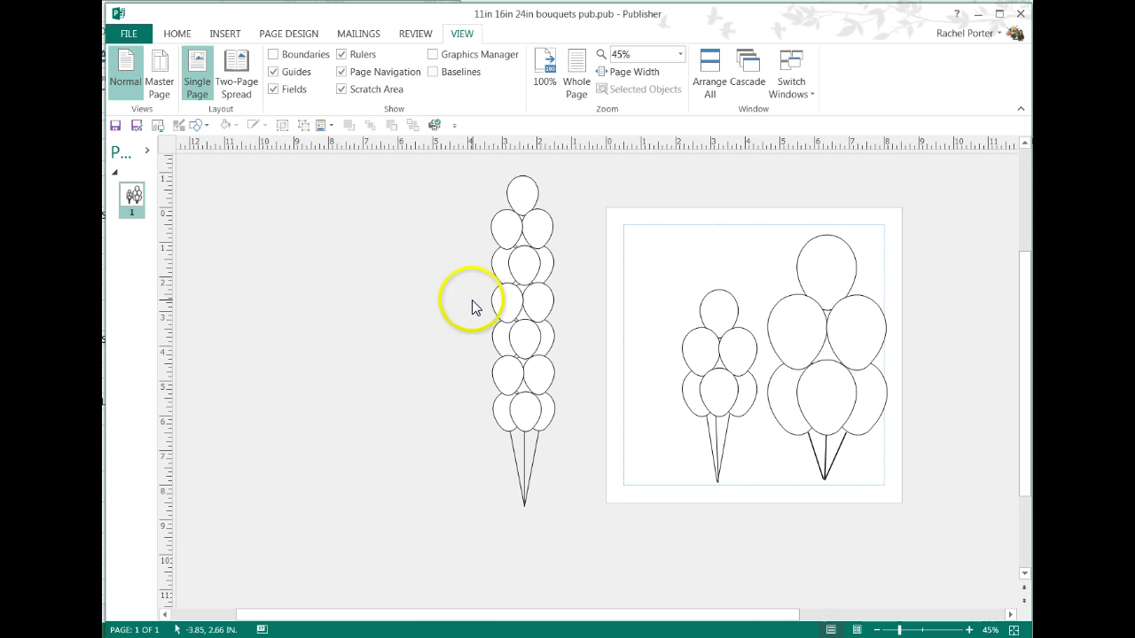
left_click(506, 240)
mouse_move(507, 239)
left_mouse_down()
mouse_move(577, 213)
mouse_move(622, 214)
left_mouse_up()
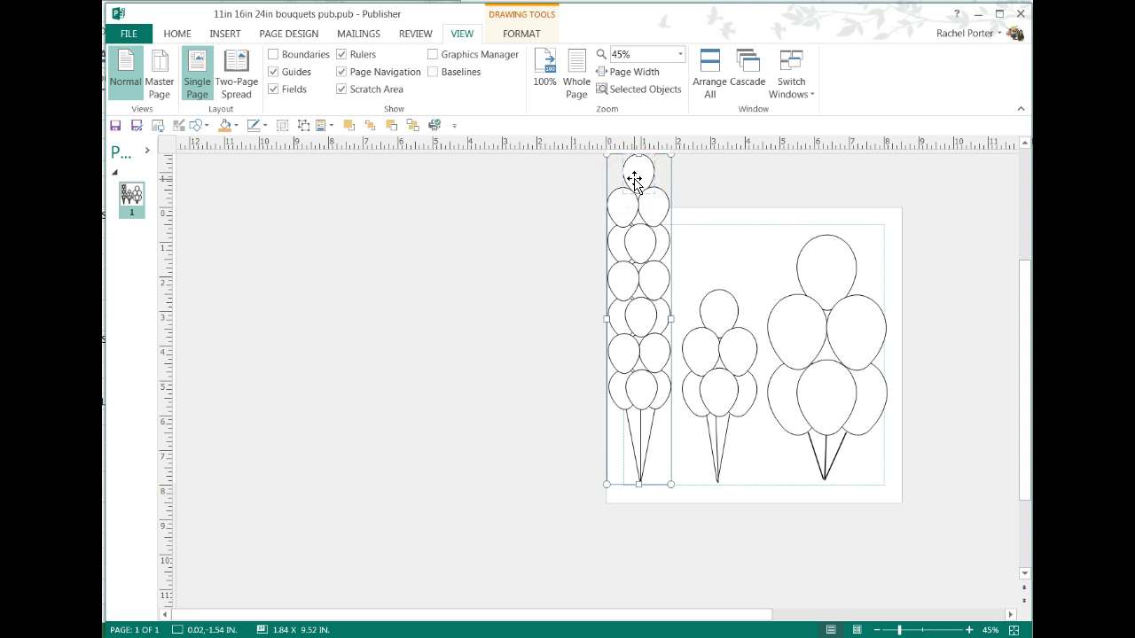
left_click(672, 165)
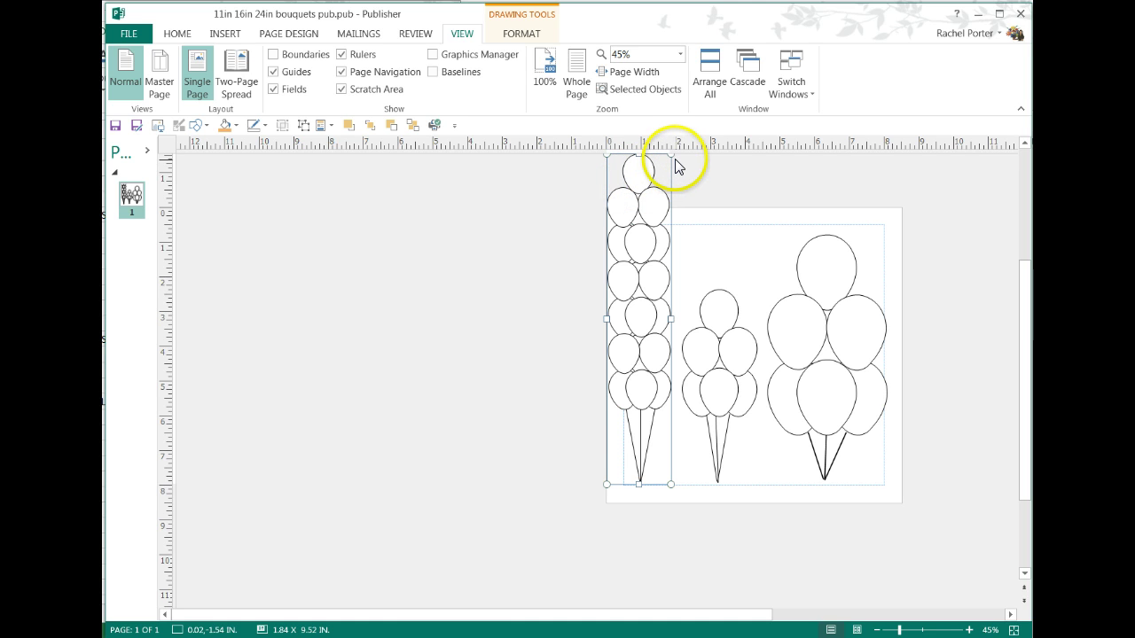
Move the balloon column back off the page onto the scratch area, well to the left of the page.
left_click_drag(609, 210, 196, 260)
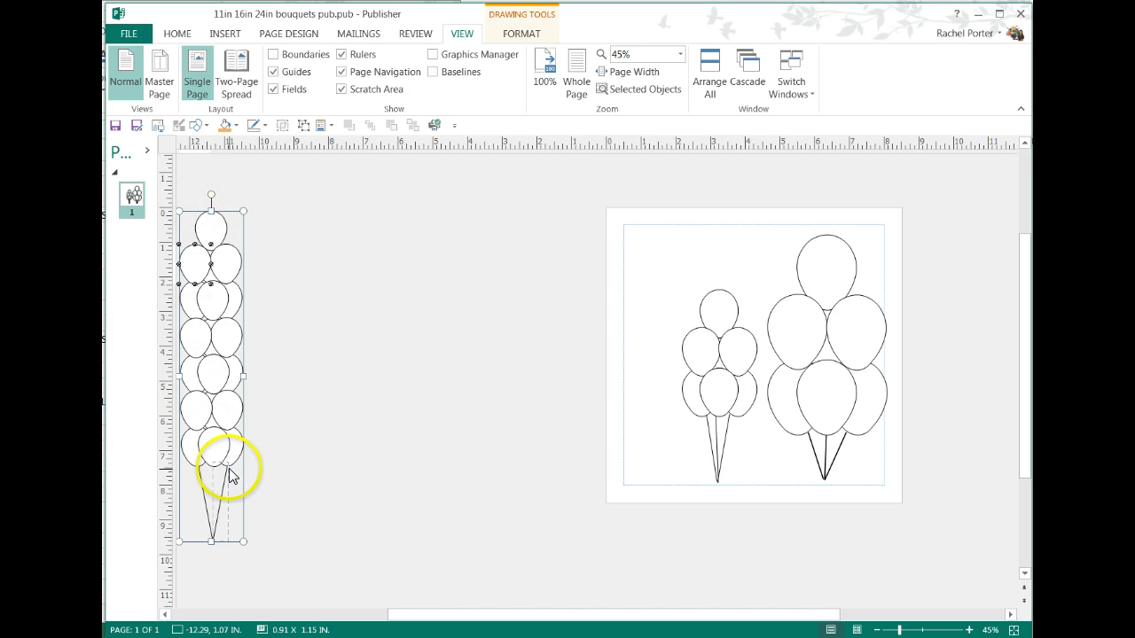
left_click_drag(222, 460, 245, 456)
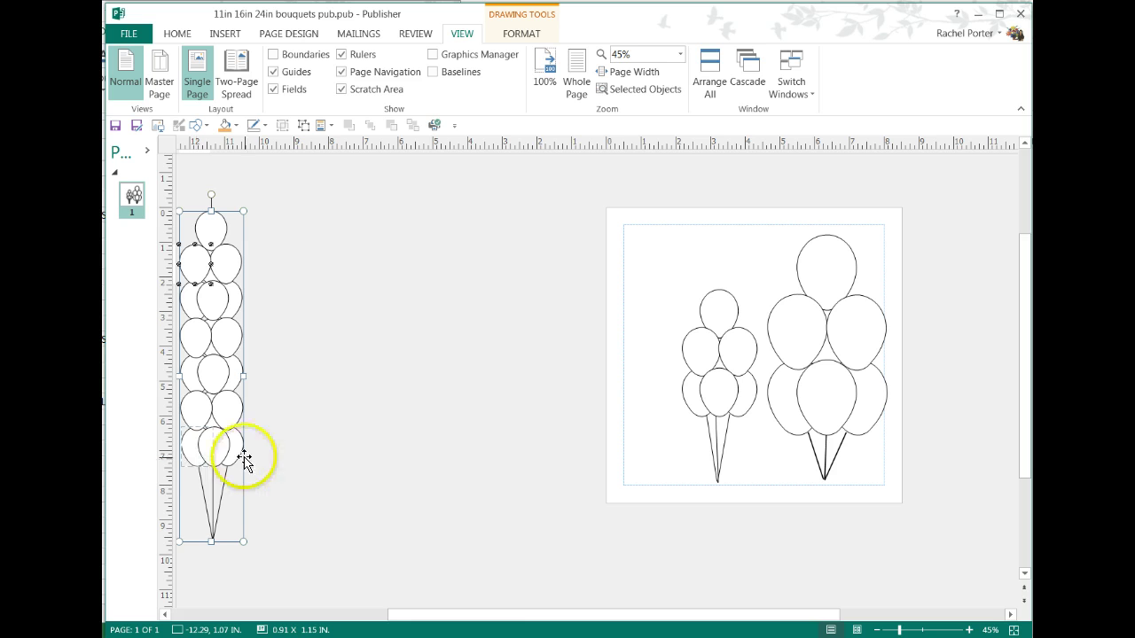
left_click(210, 347)
left_click_drag(208, 296, 300, 289)
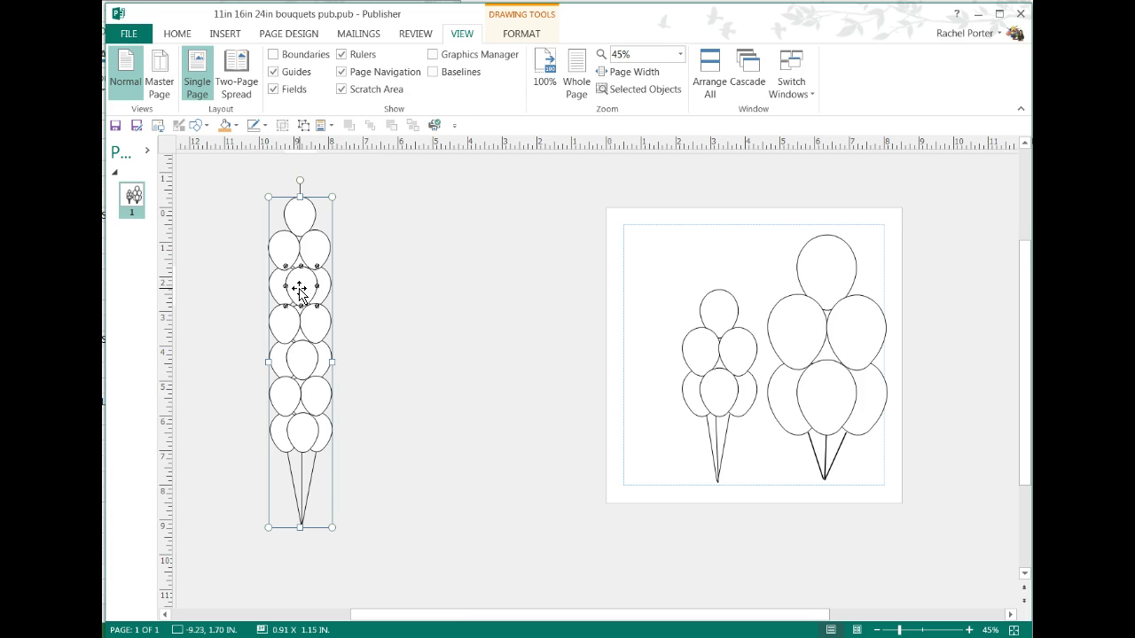
Move the medium bouquet off the page beside the tall slim column, and enlarge it proportionally to about 2.58 x 6.64 in.
left_click(426, 505)
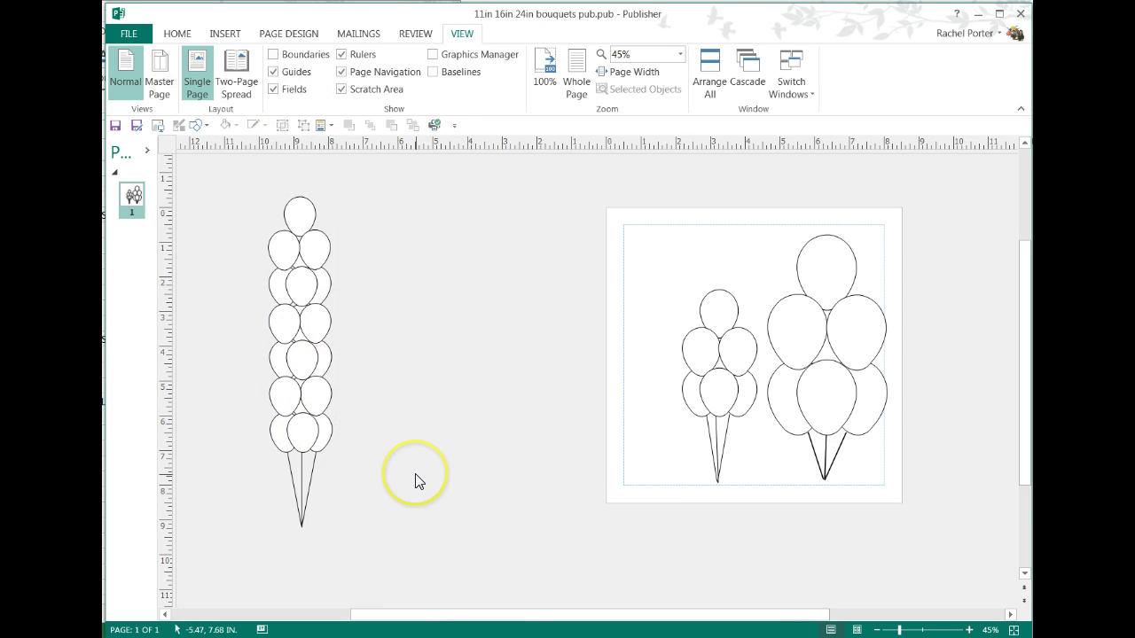
left_click(705, 351)
left_click_drag(697, 349, 381, 257)
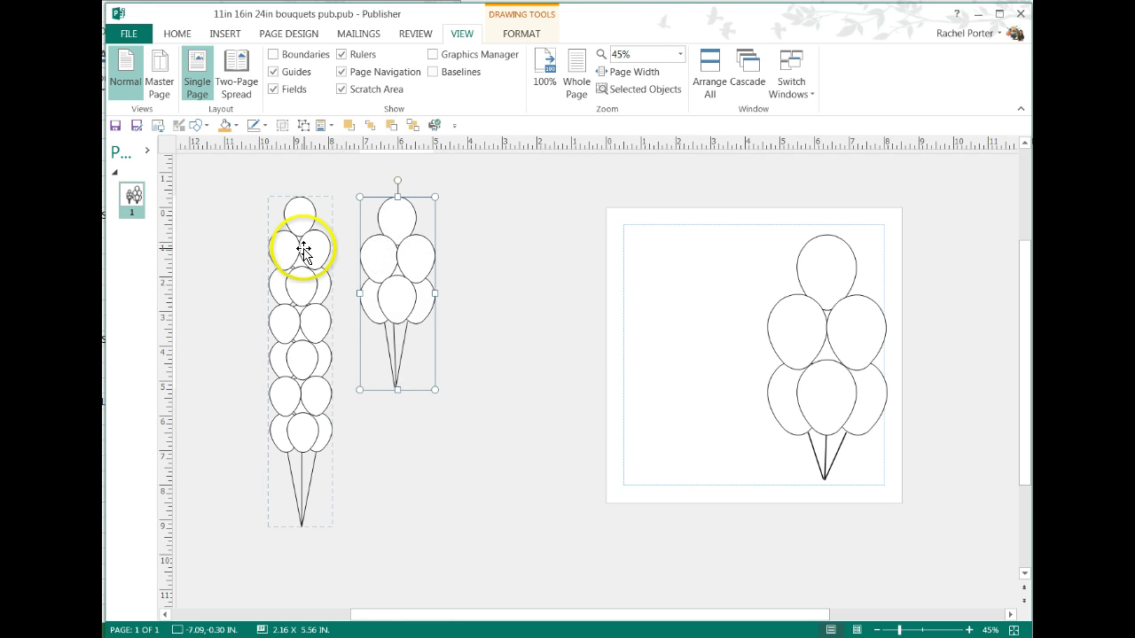
left_click(380, 258)
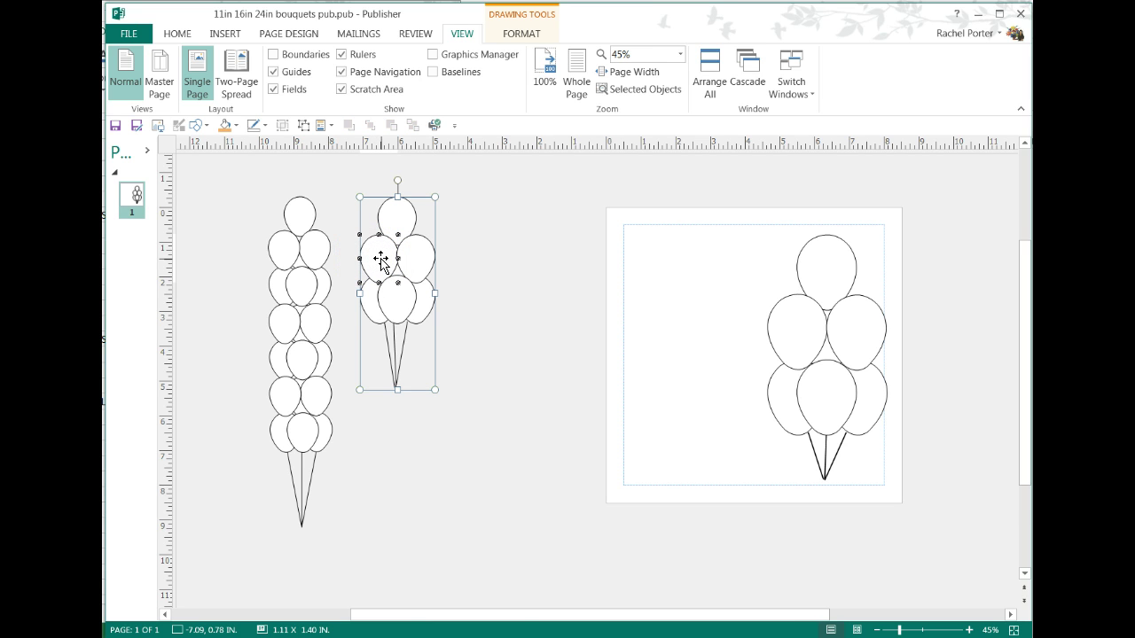
left_click(518, 33)
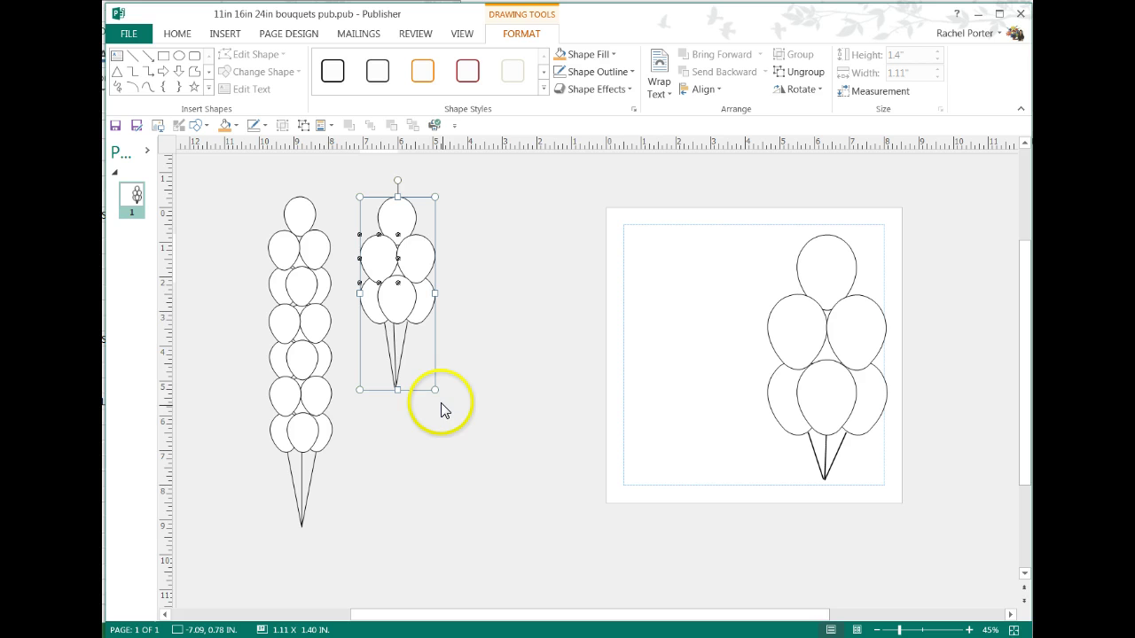
left_click_drag(435, 389, 445, 424)
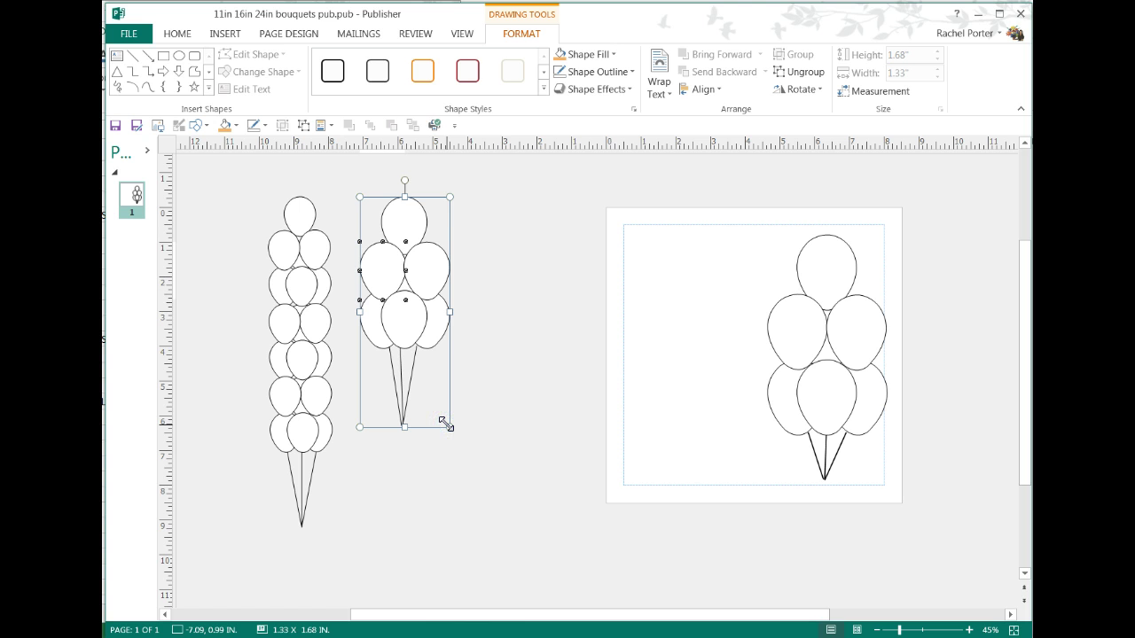
left_click(494, 443)
Move the largest bouquet off the page beside the medium one, and enlarge it proportionally to about 4.05 x 8.31 in.
left_click(810, 323)
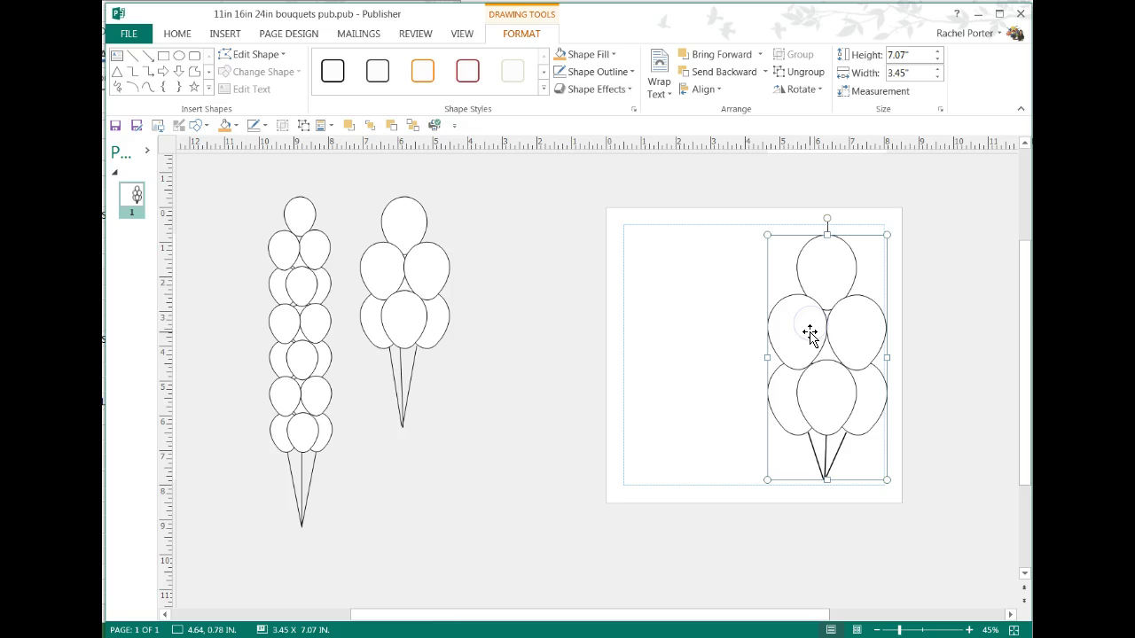
left_click_drag(809, 333, 524, 289)
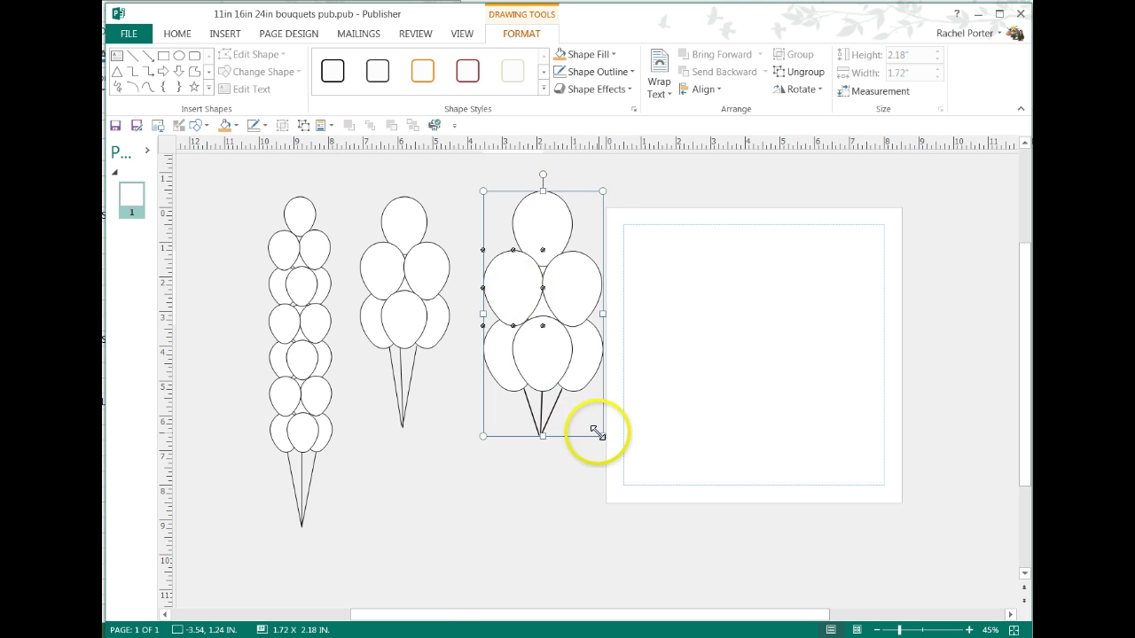
left_click_drag(598, 432, 629, 486)
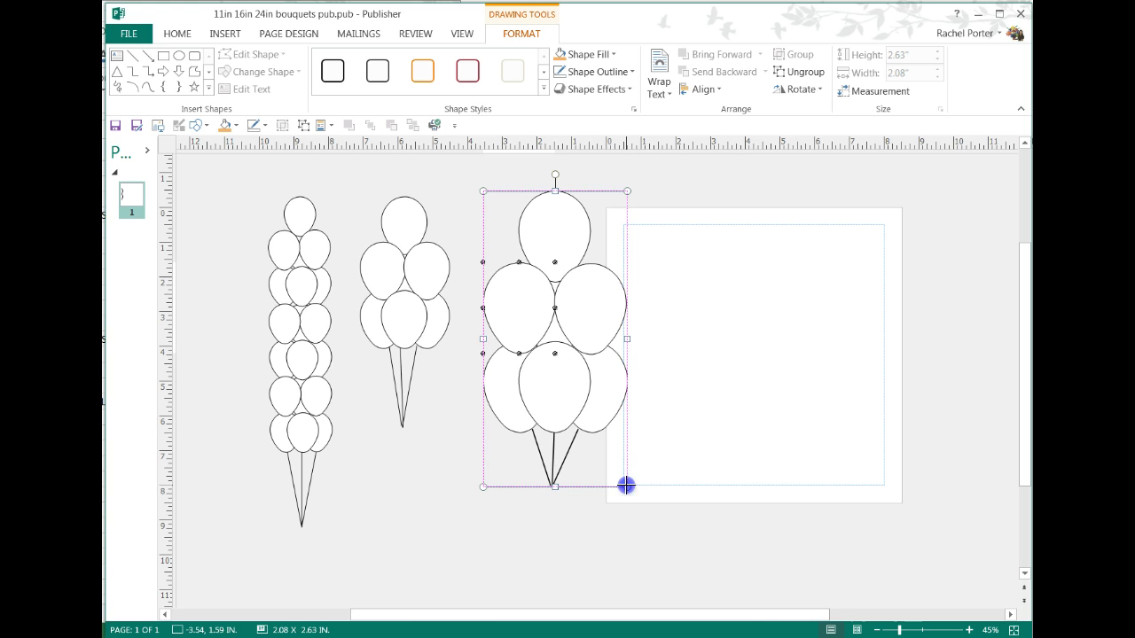
left_click_drag(625, 485, 623, 479)
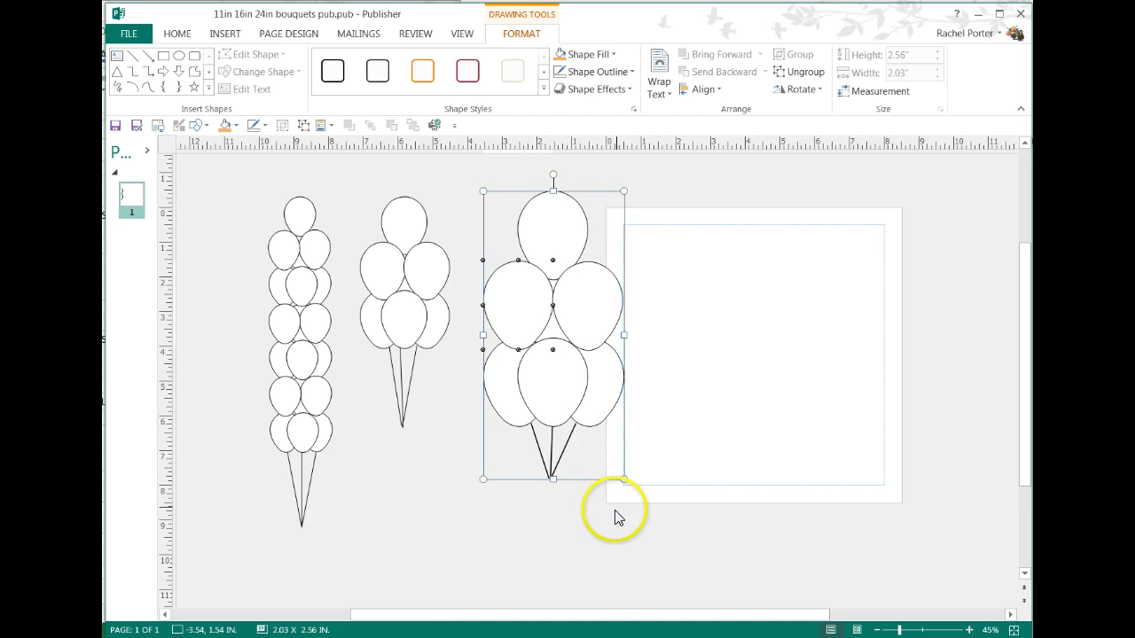
left_click(618, 518)
left_click_drag(517, 297, 524, 295)
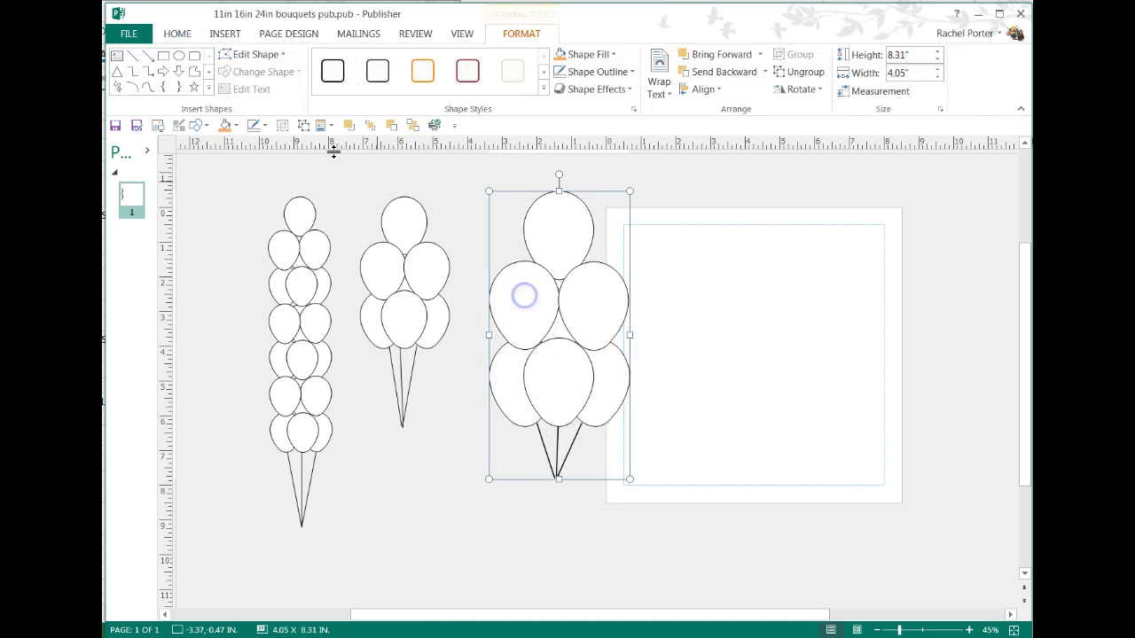
Draw a horizontal guide line about 17.7 in long across the tops of all three bouquets, level with the page's top edge.
left_click(133, 55)
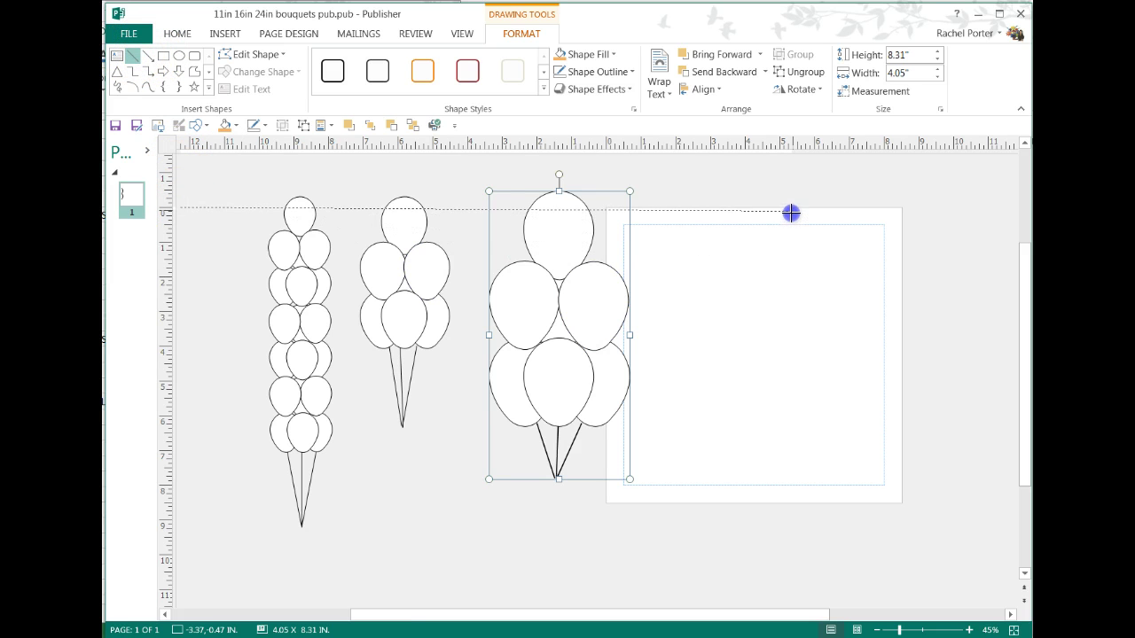
left_click_drag(794, 209, 794, 209)
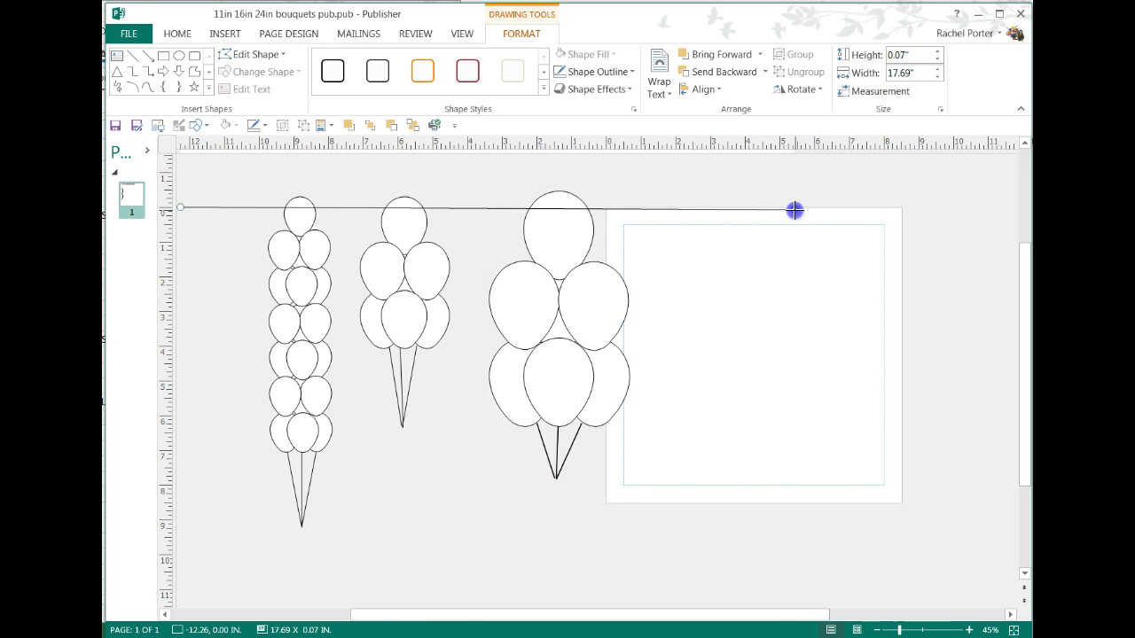
left_click_drag(794, 206, 793, 204)
Lower all three bouquets so that their top balloons touch the horizontal guide line.
left_click_drag(299, 236, 298, 239)
left_click_drag(385, 223, 391, 233)
left_click(544, 243)
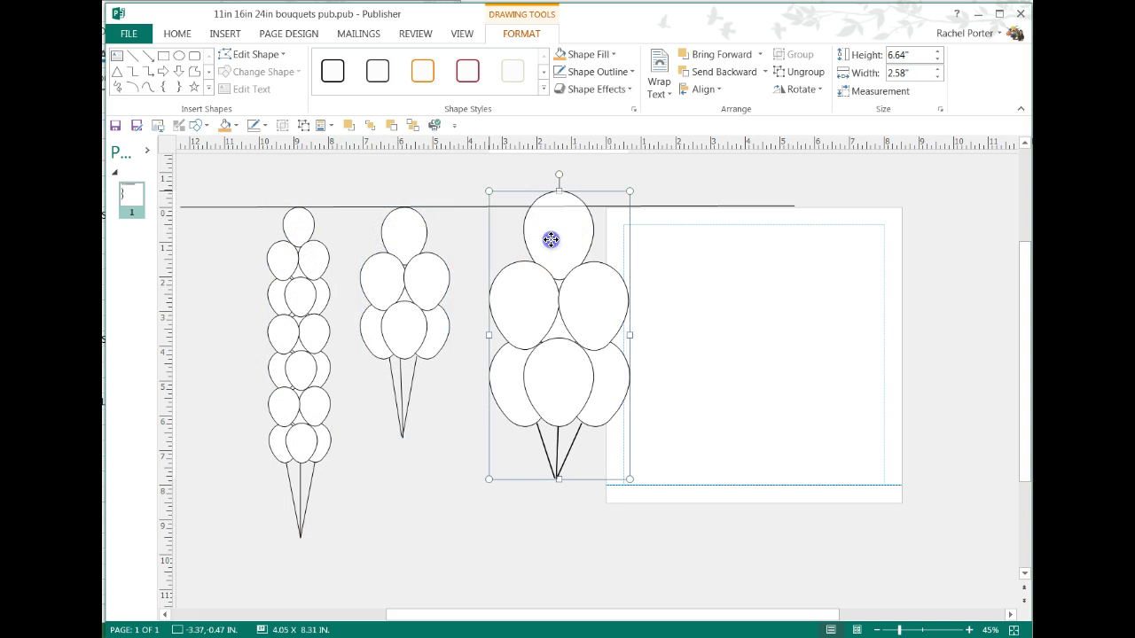
left_click_drag(550, 239, 549, 255)
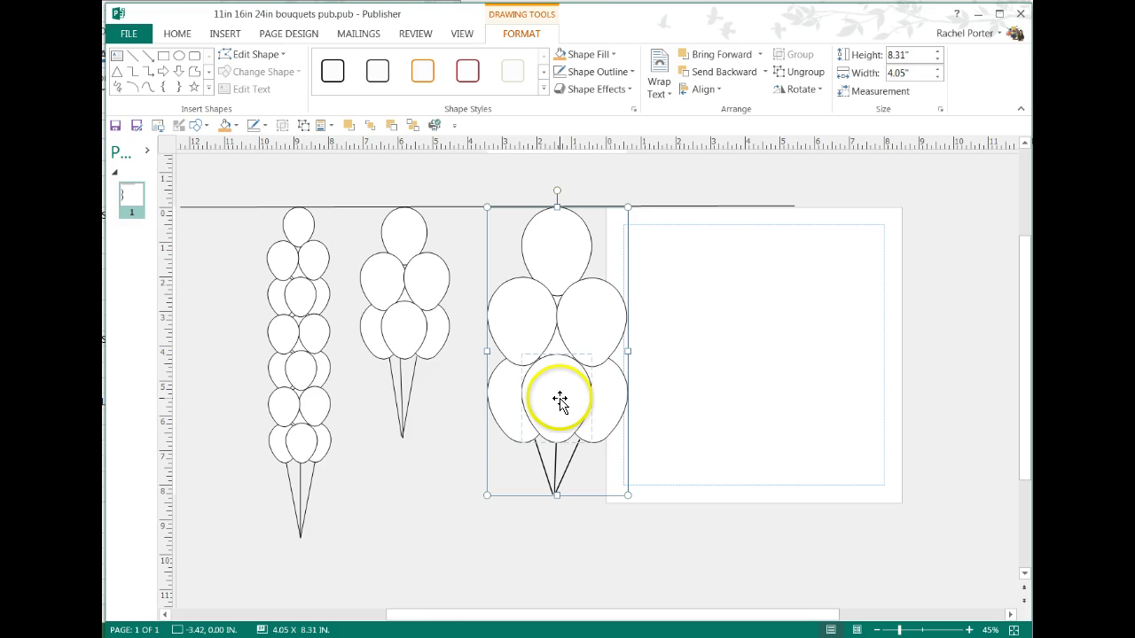
left_click(463, 405)
Ungroup the medium bouquet into separate balloons and strings.
left_click(413, 324)
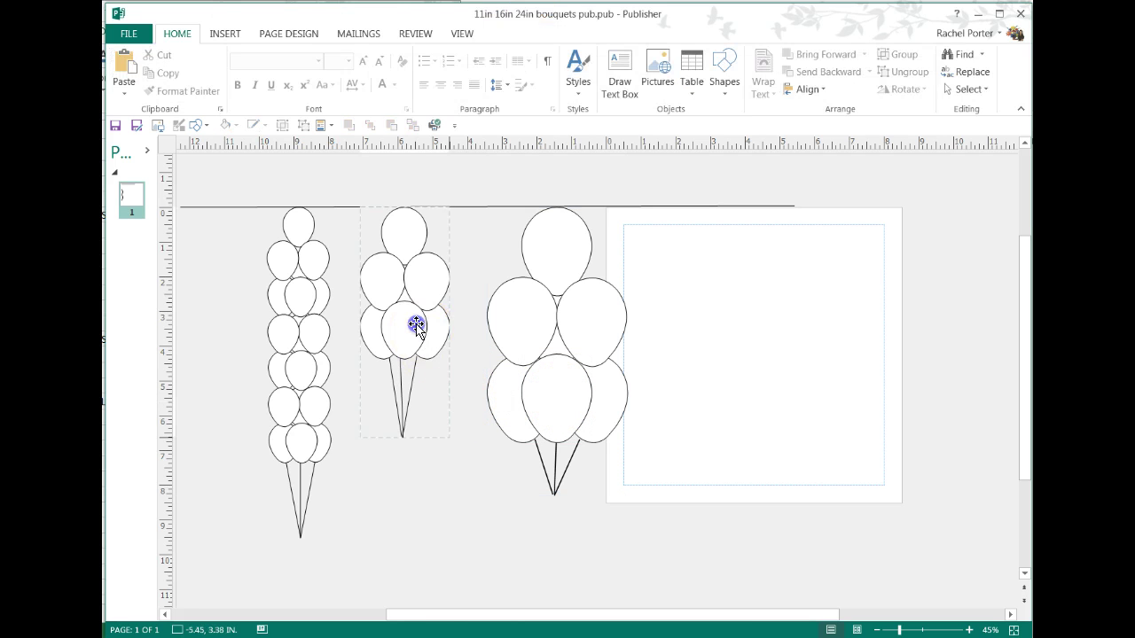
left_click(302, 125)
left_click(464, 490)
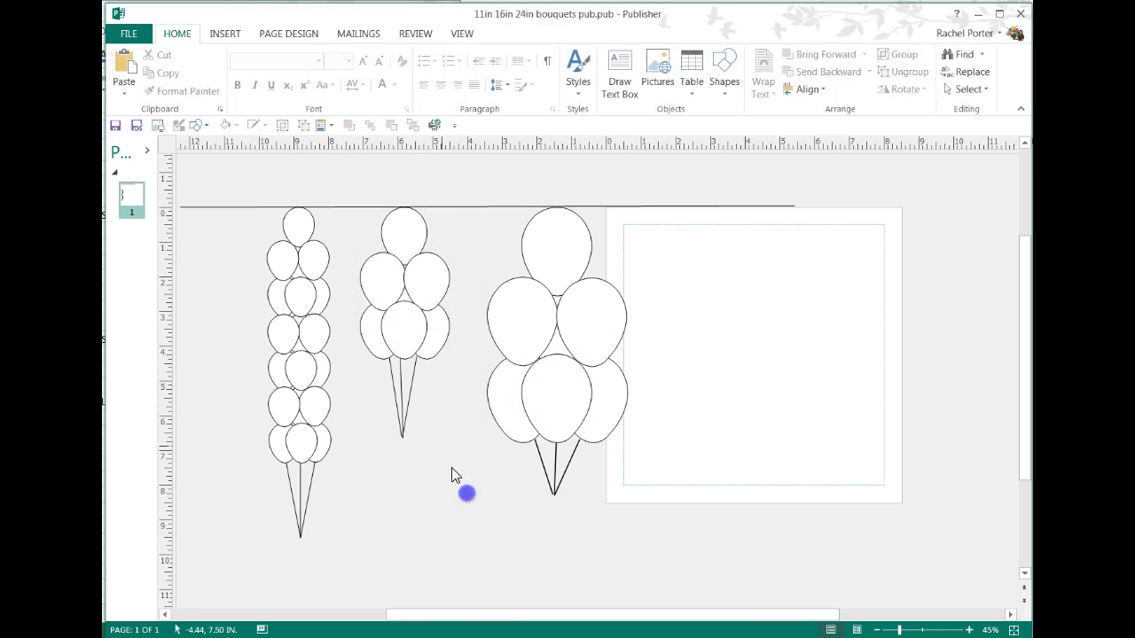
left_click(439, 458)
Group the medium bouquet's three strings and move them aside to the page's lower edge.
left_click_drag(352, 339, 352, 336)
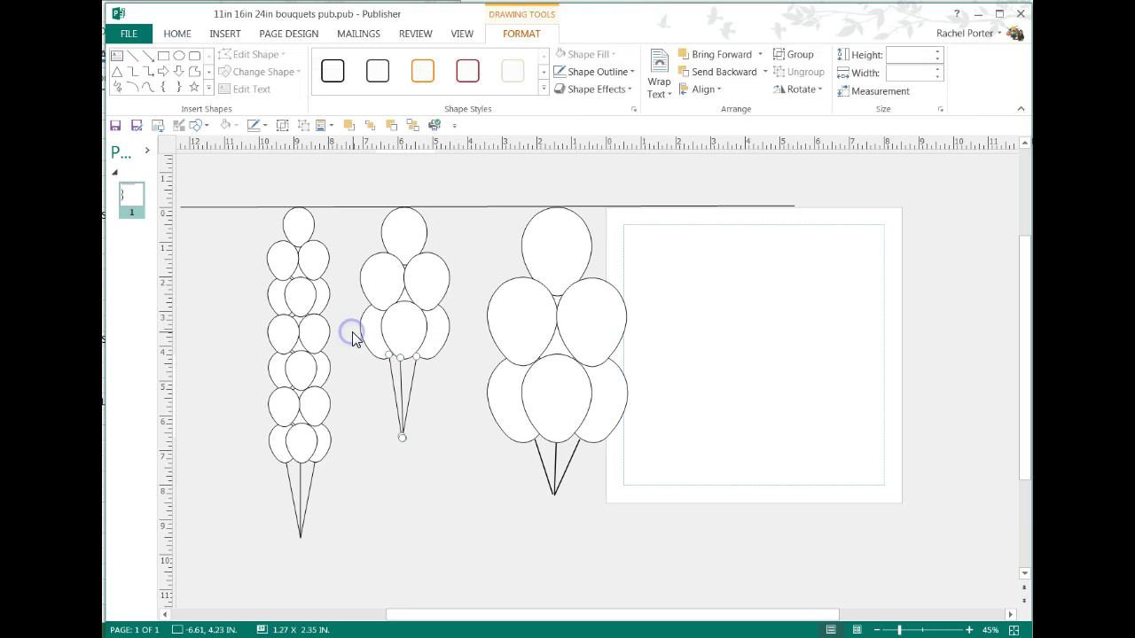
left_click(282, 125)
left_click(404, 392)
left_click_drag(404, 392, 660, 509)
left_click(414, 370)
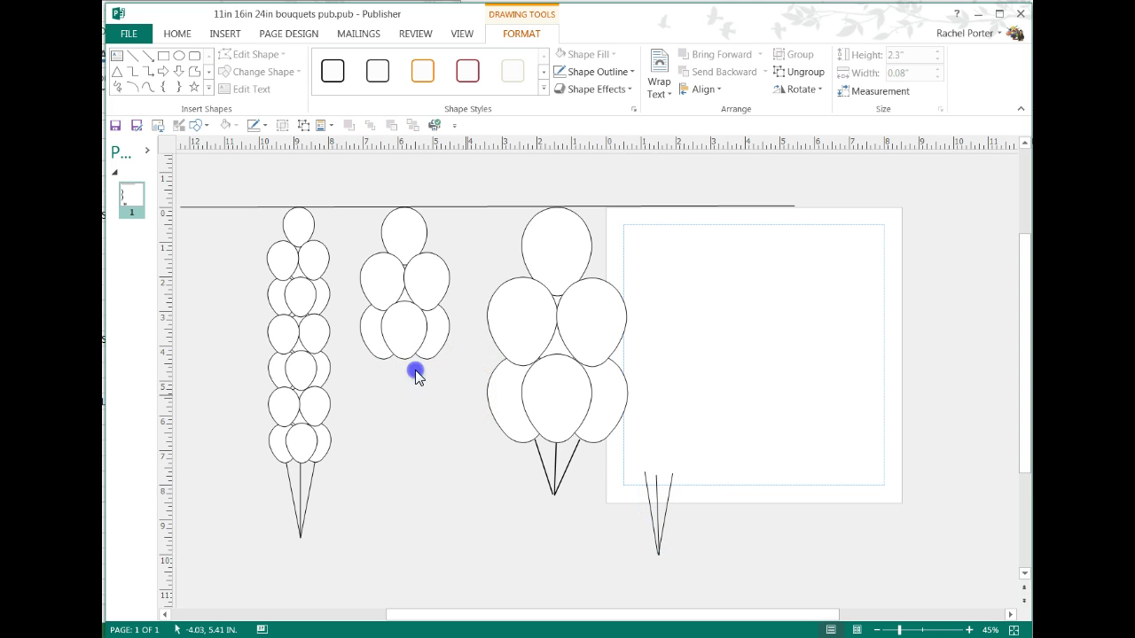
Duplicate the medium bouquet's lower five balloons and position the copy directly beneath the originals, nudging it into alignment.
left_click_drag(337, 246, 333, 244)
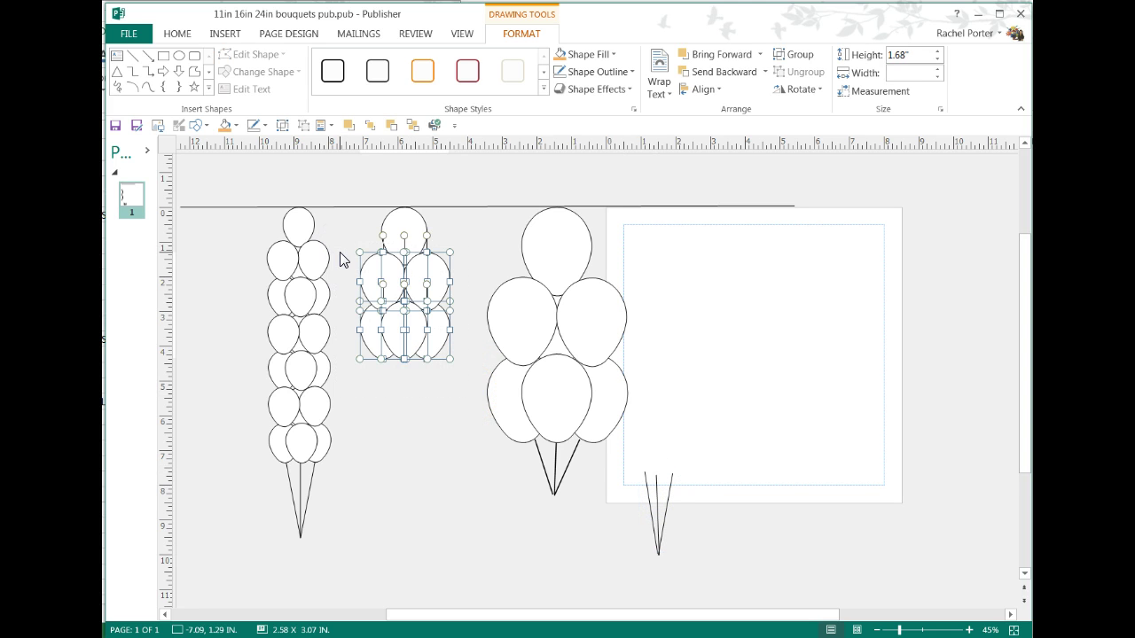
left_click_drag(383, 282, 375, 373)
key("alt+Left")
key("alt+Left")
key("alt+Left")
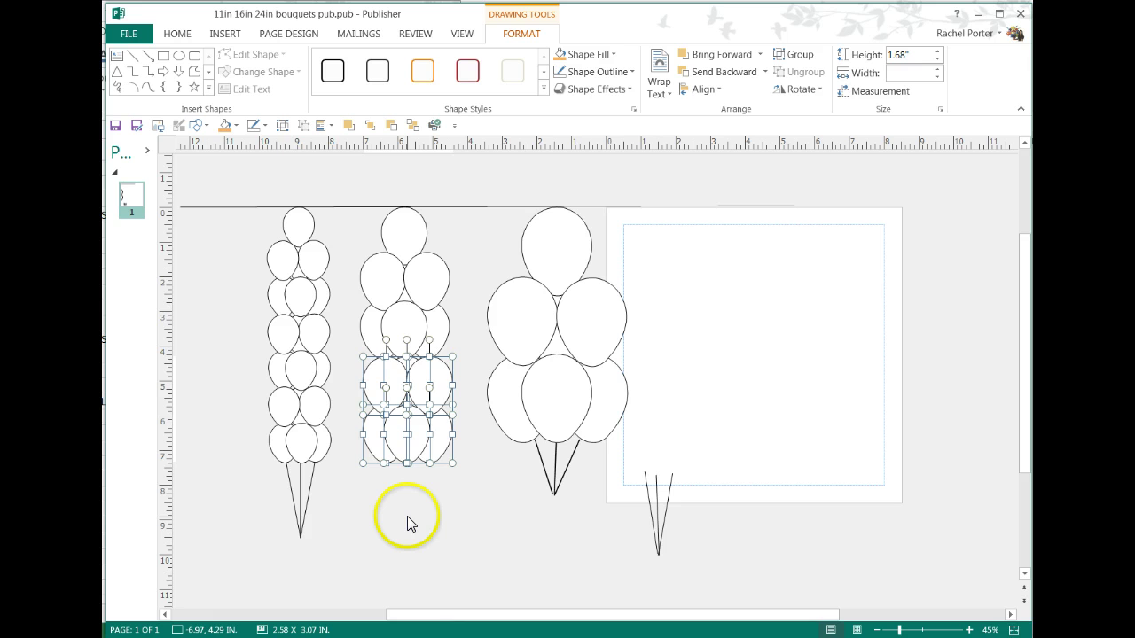
key("alt+Up")
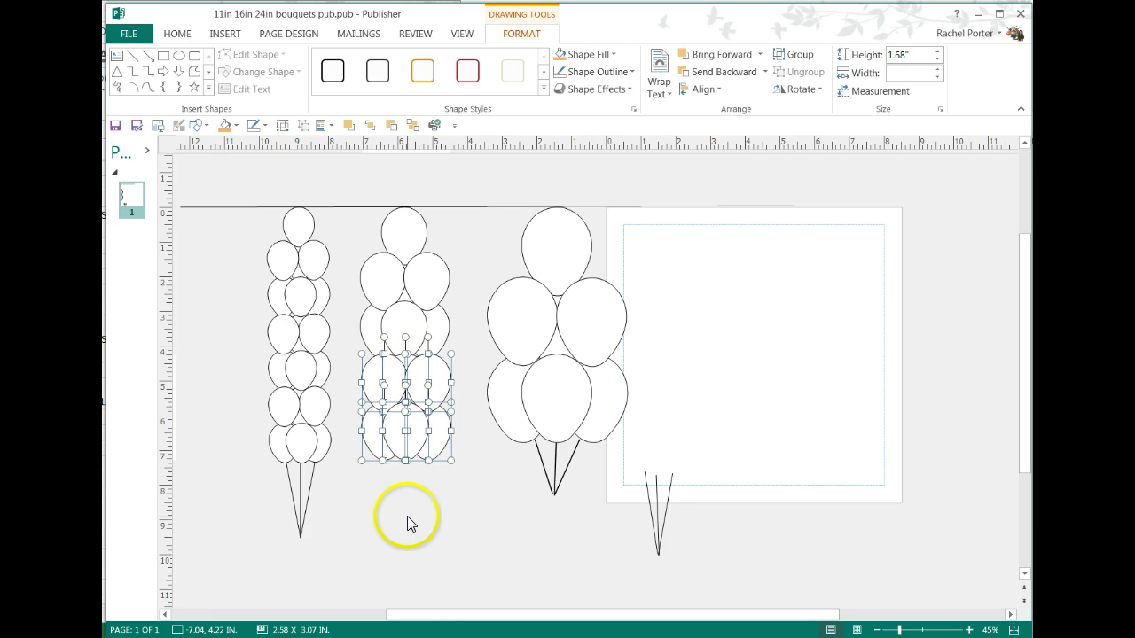
left_click(407, 521)
Bring the medium column's middle third-row balloon to the front, and move the grouped strings beneath its lowest balloons.
left_click(407, 325)
left_click(347, 125)
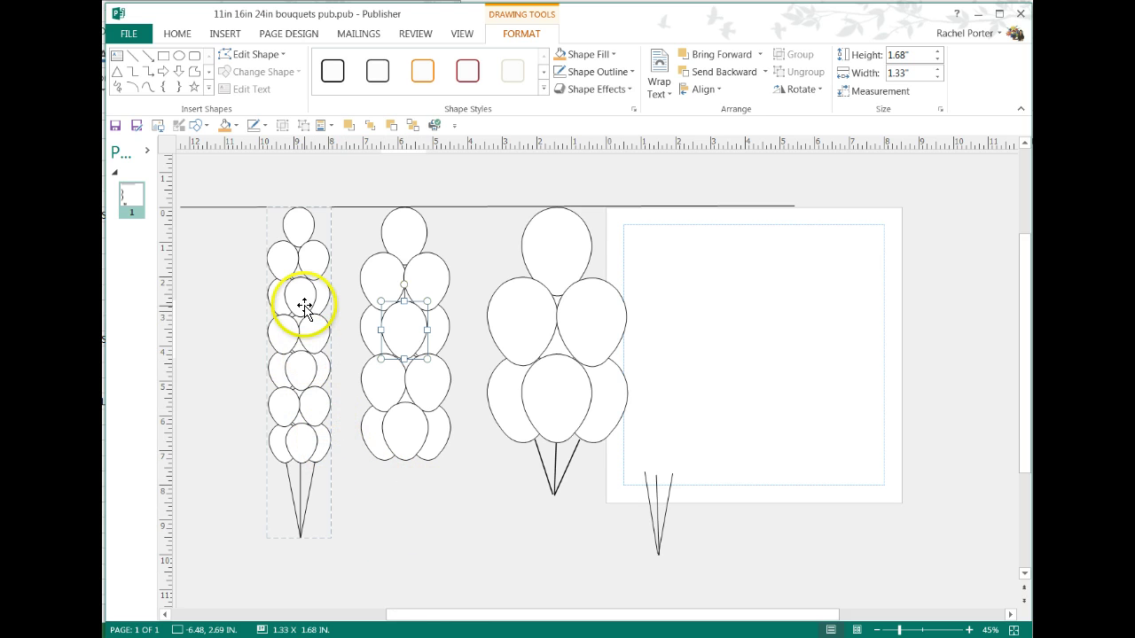
left_click(407, 566)
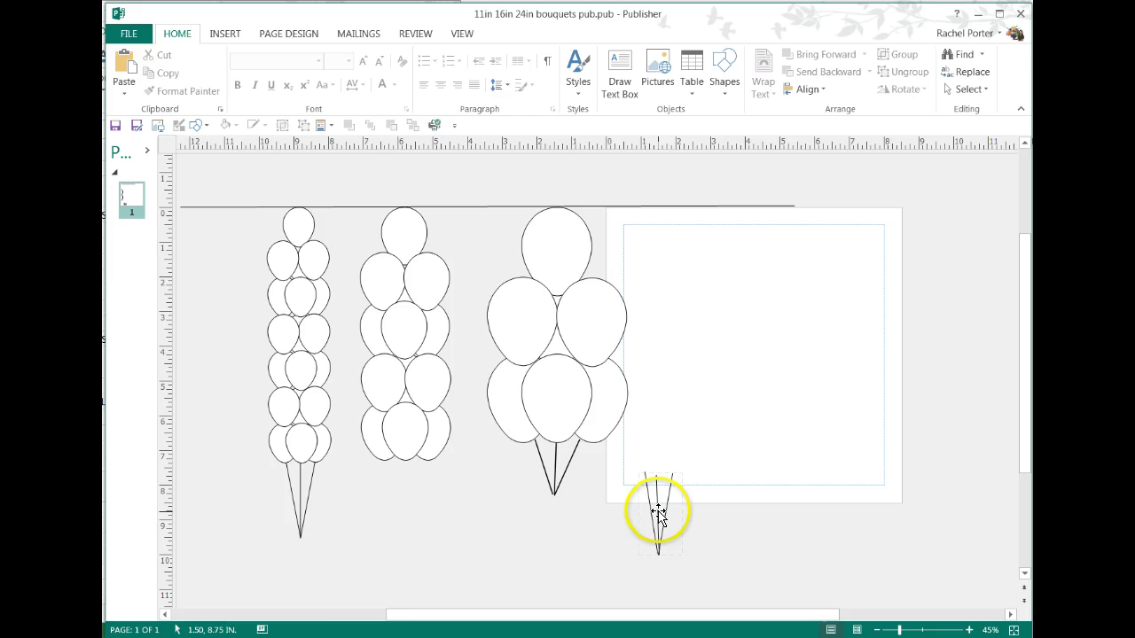
mouse_move(653, 506)
left_mouse_down()
mouse_move(482, 481)
mouse_move(406, 489)
left_mouse_up()
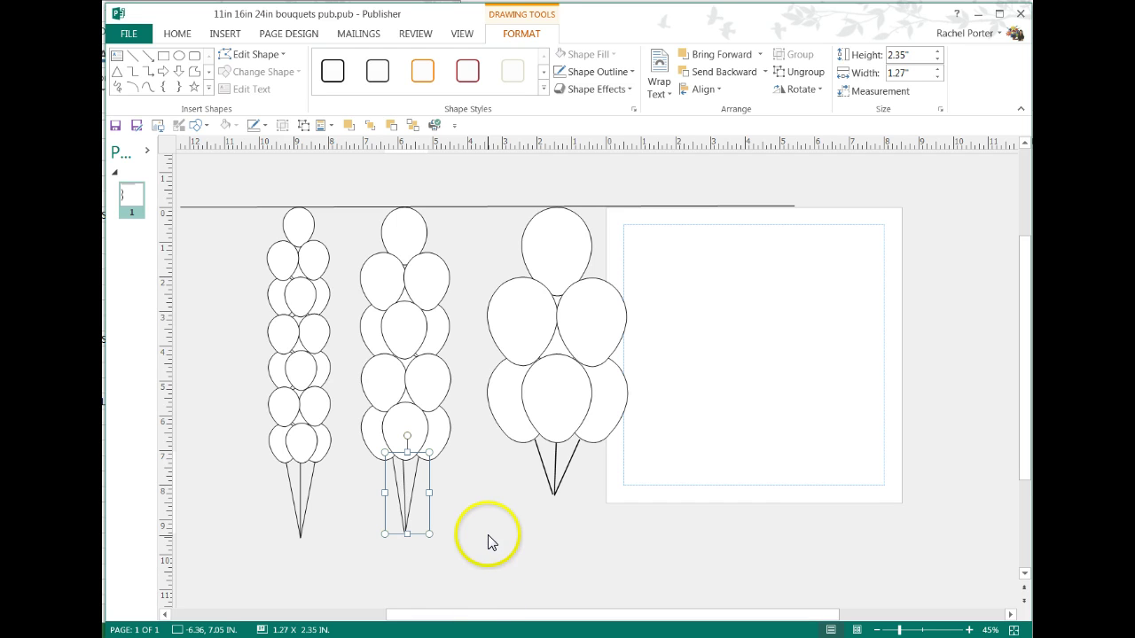
Measure the slim column's width with a horizontal line drawn across its third row of balloons.
left_click(132, 56)
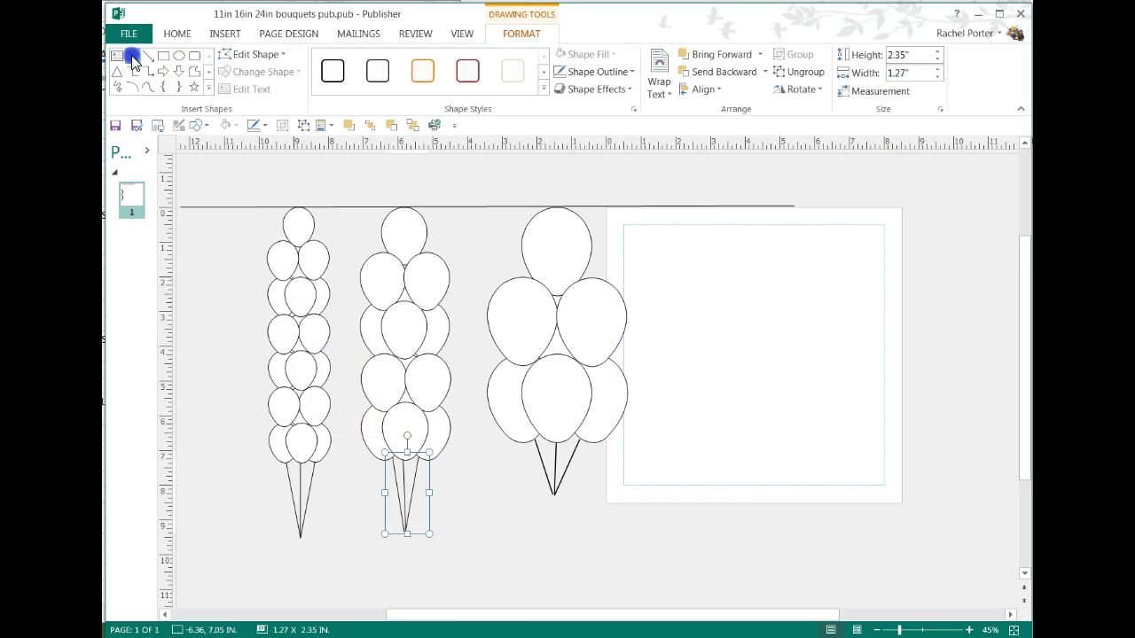
left_click(267, 298)
left_click_drag(267, 298, 313, 300)
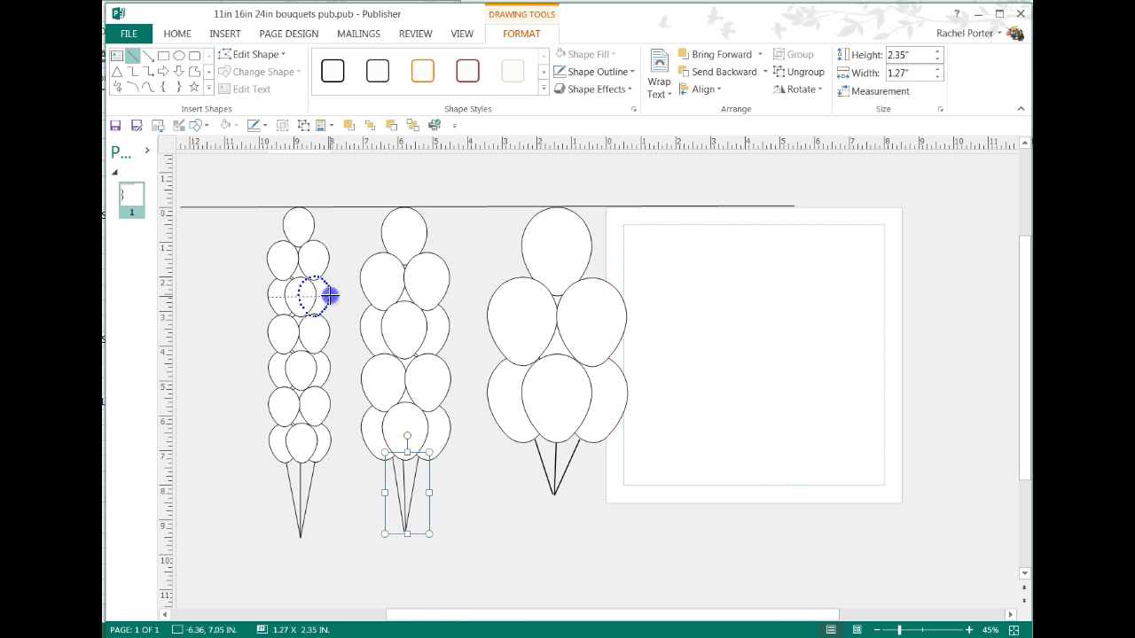
left_click_drag(330, 296, 330, 295)
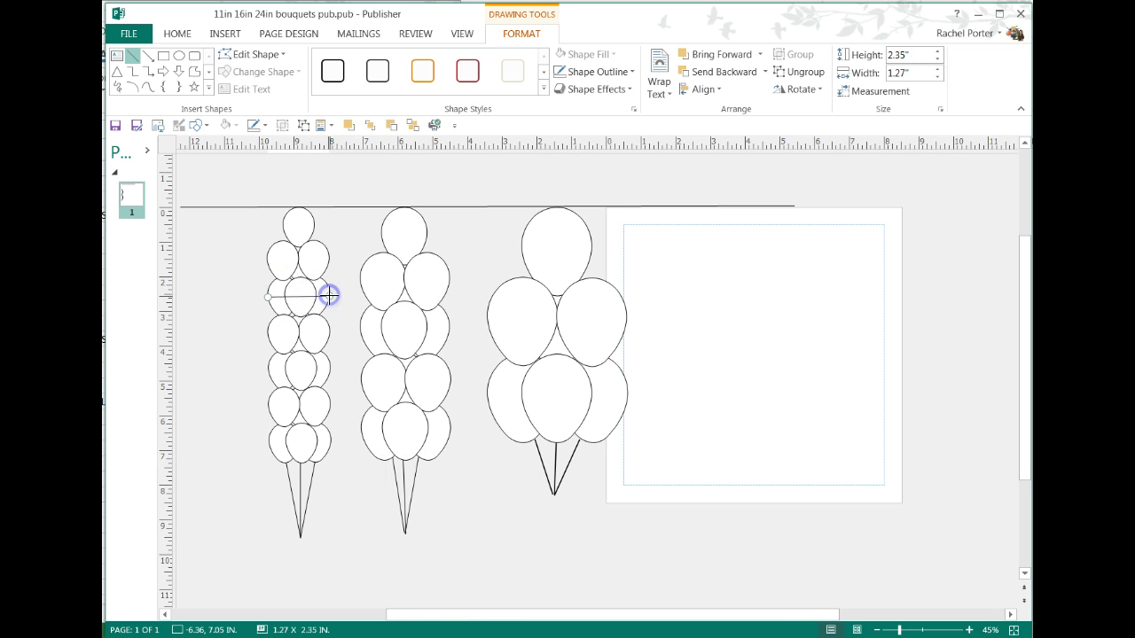
left_click(906, 73)
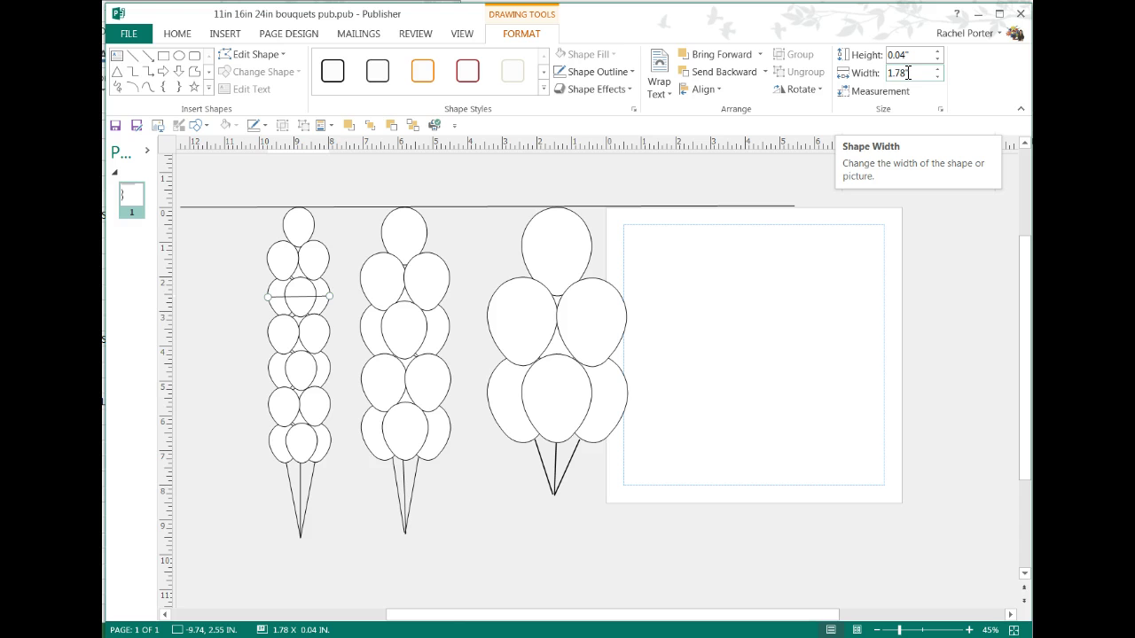
key("Return")
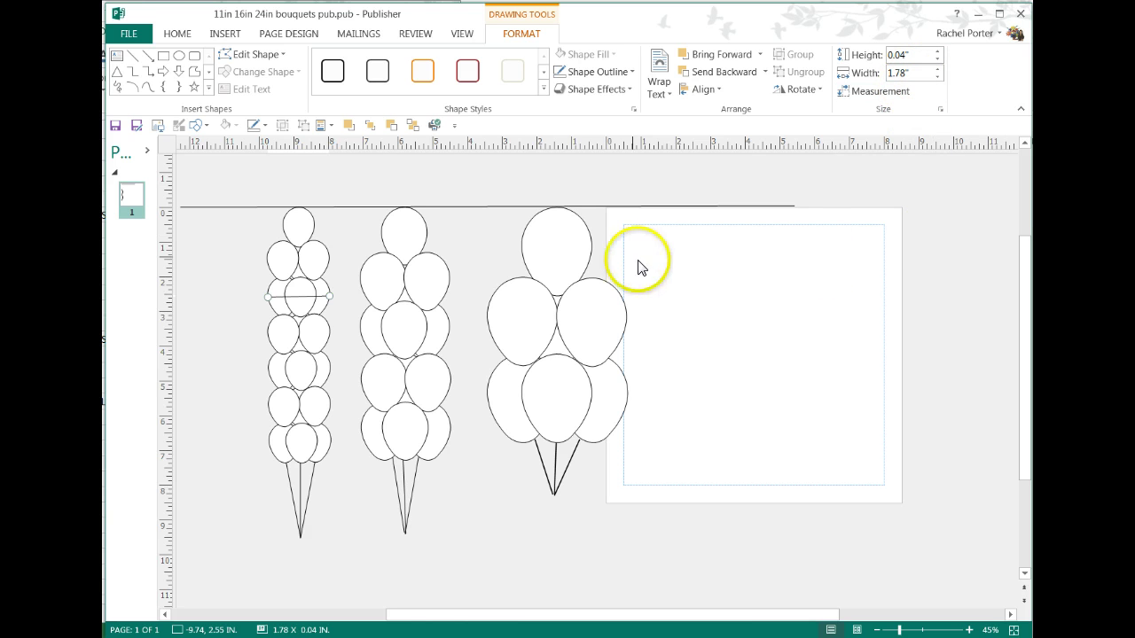
Move the measuring line to the medium column's second row and stretch it across both balloons to measure the width.
left_click(326, 296)
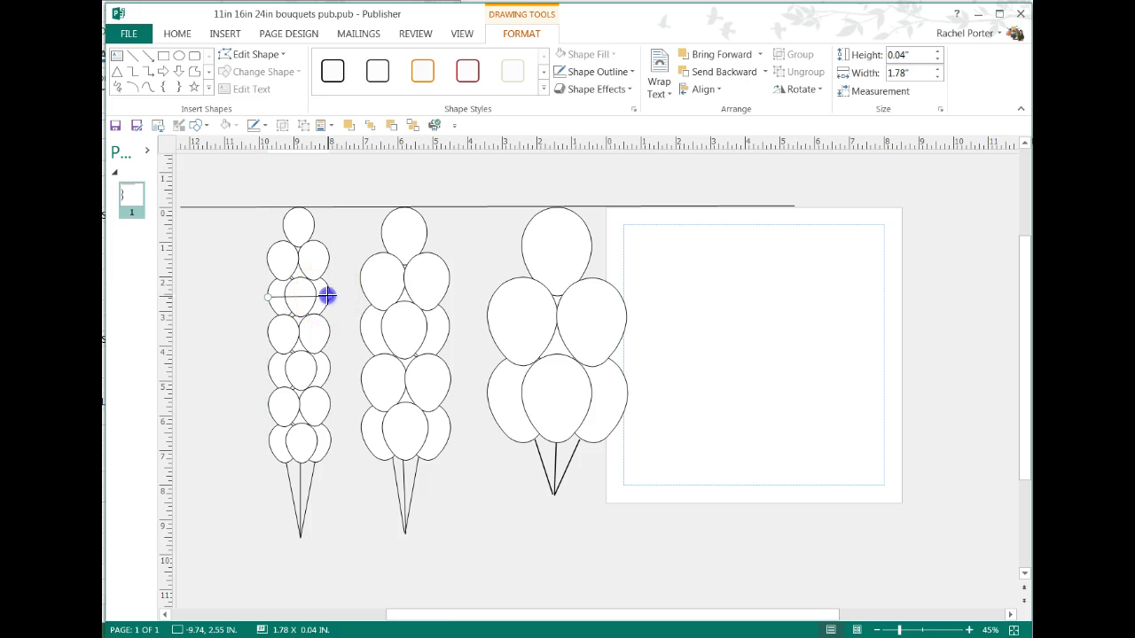
left_click(283, 297)
left_click_drag(375, 278, 376, 279)
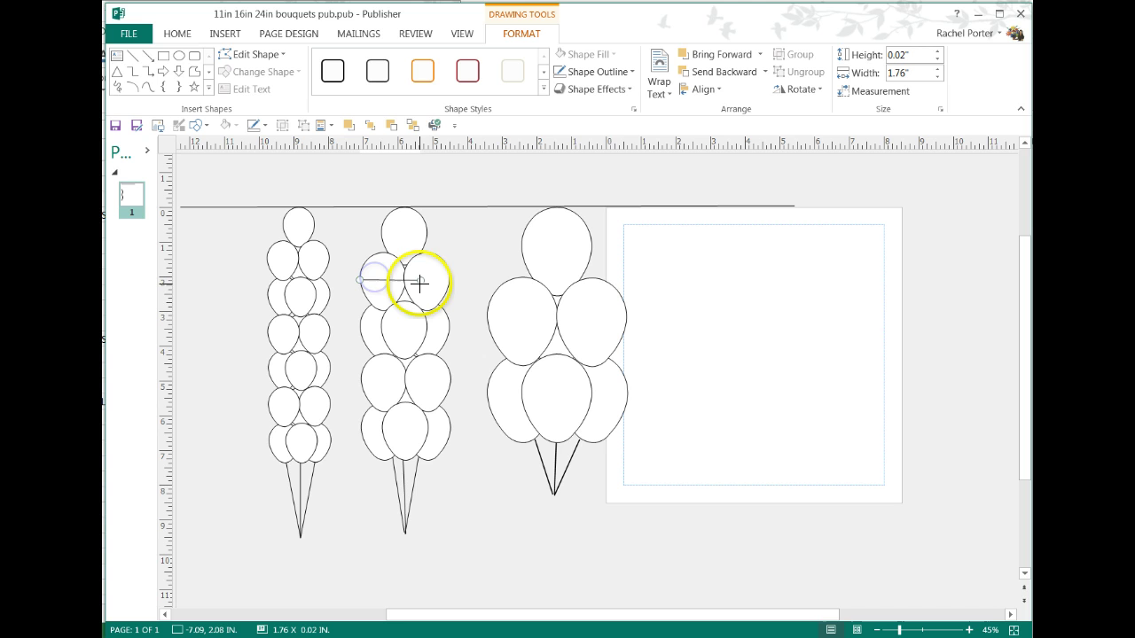
left_click(427, 280)
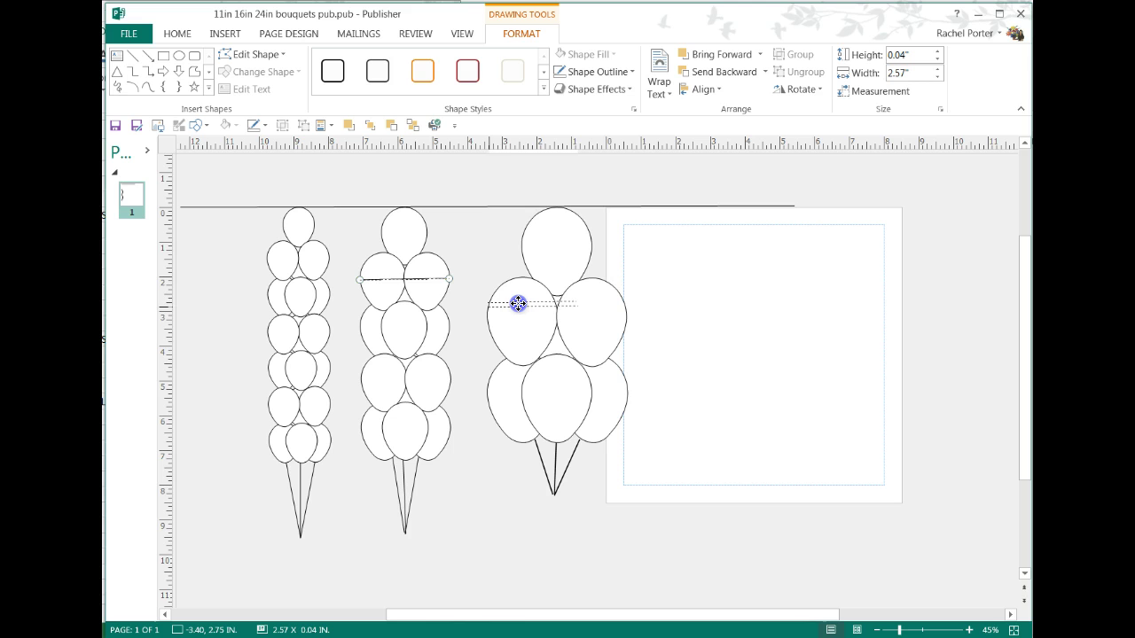
Measure the second-row width of the largest bouquet by stretching the line across its two balloons, and delete the line.
left_click_drag(521, 308, 523, 311)
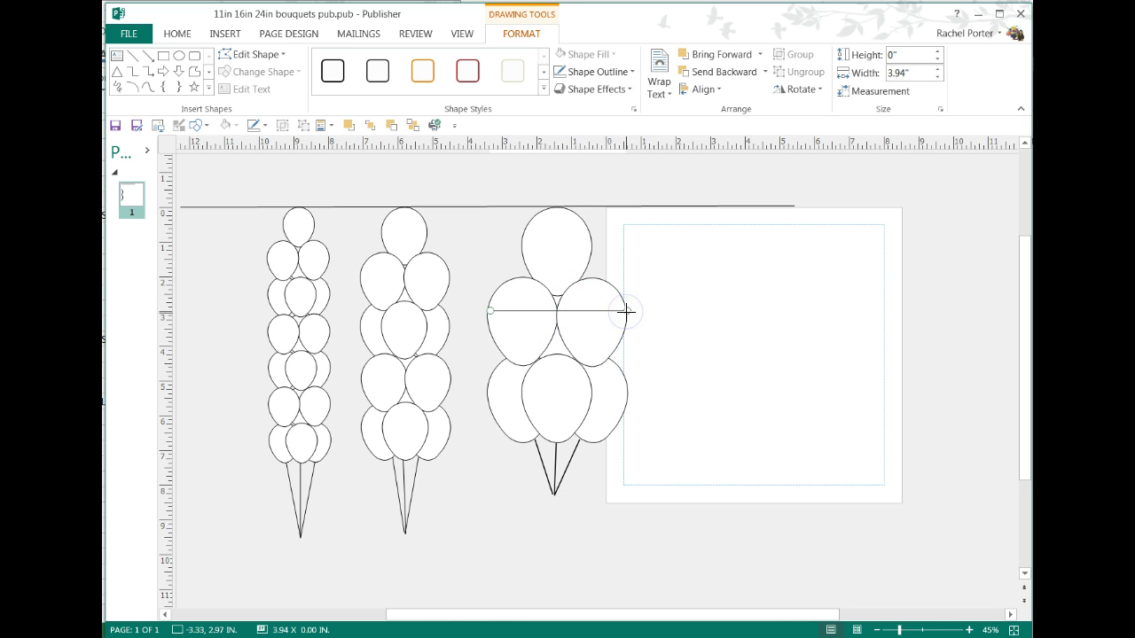
left_click(629, 355)
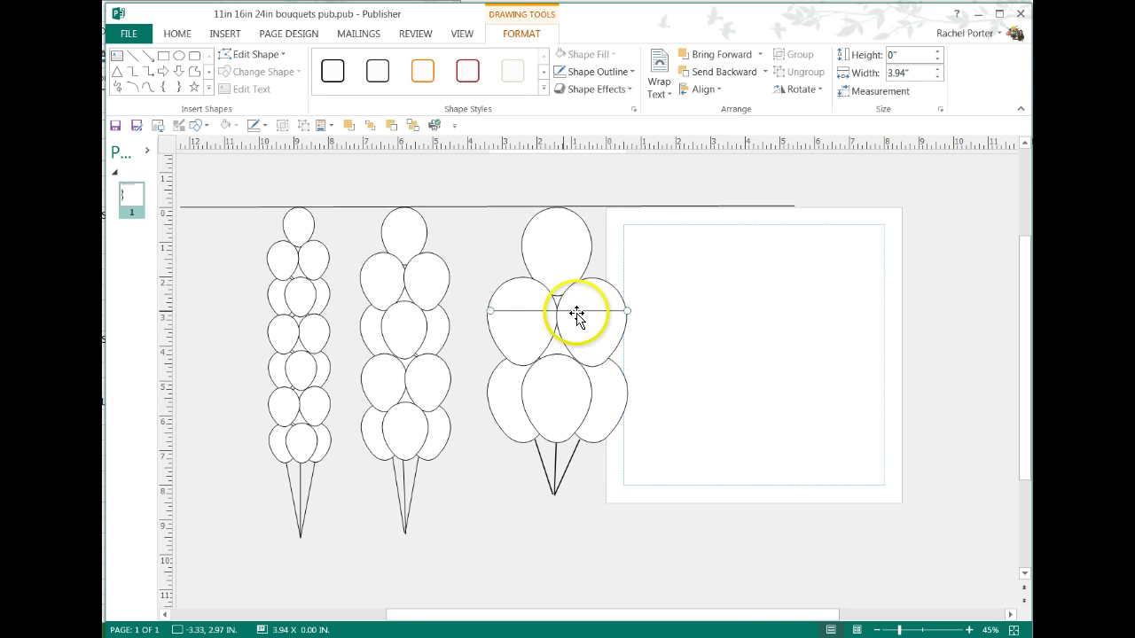
left_click(488, 310)
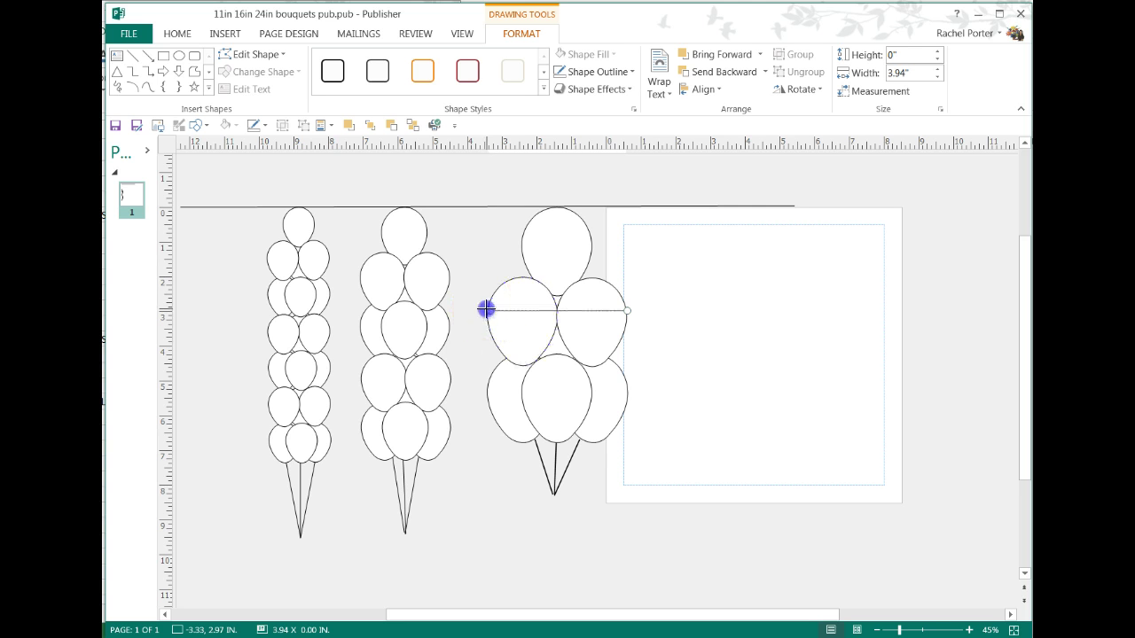
left_click_drag(486, 309, 484, 309)
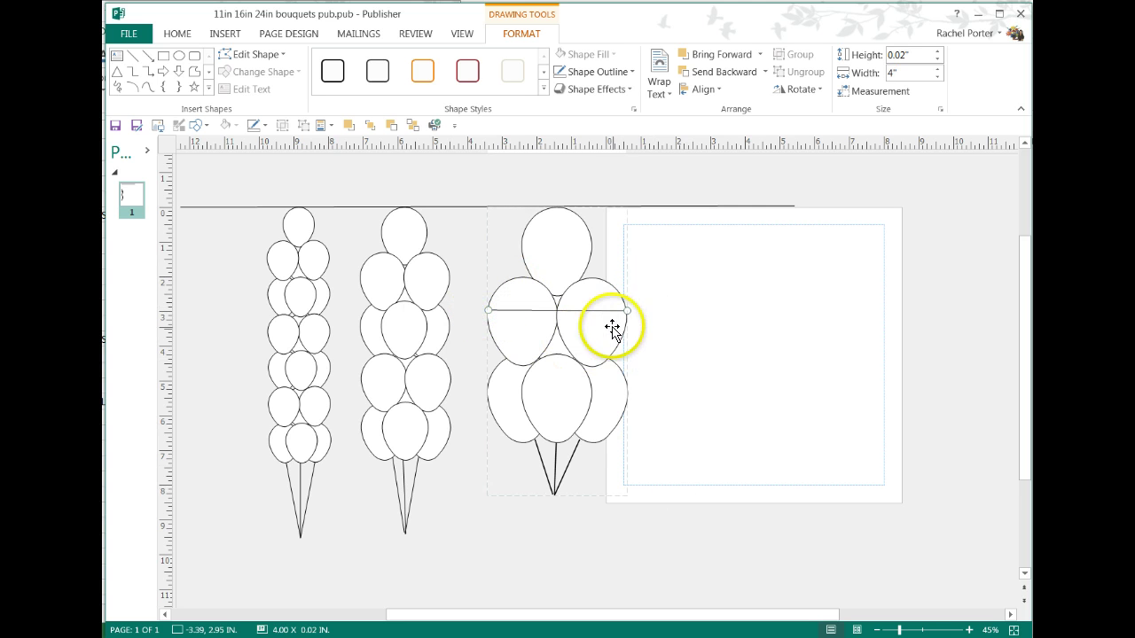
left_click(600, 311)
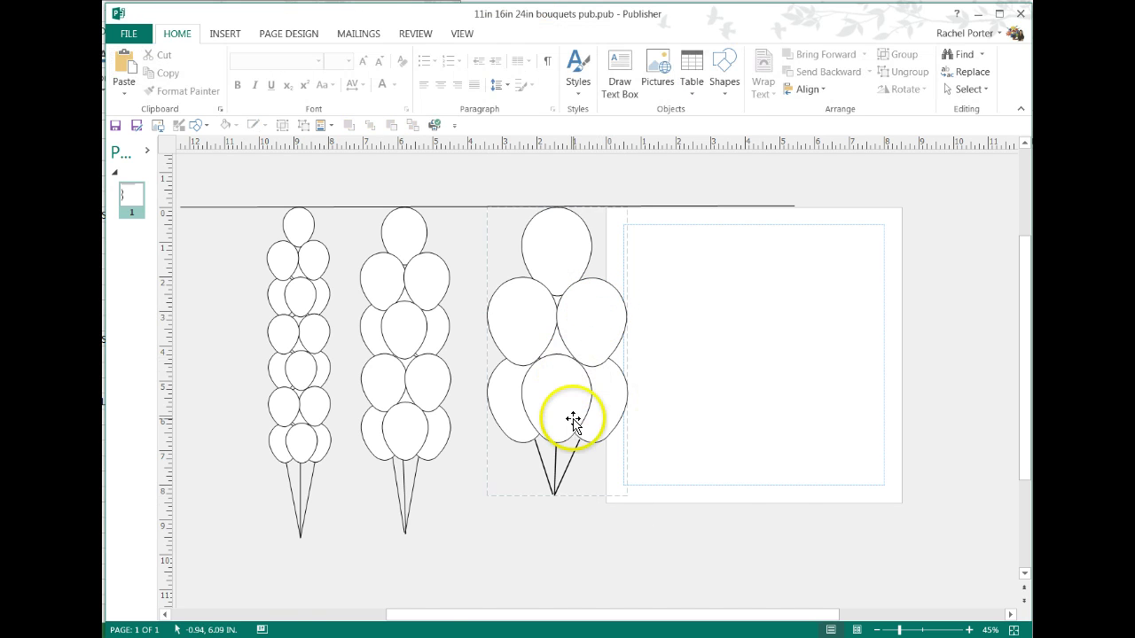
Move the largest bouquet onto the page, group all parts of the medium bouquet, and place it beside the largest one.
left_click_drag(585, 407, 803, 405)
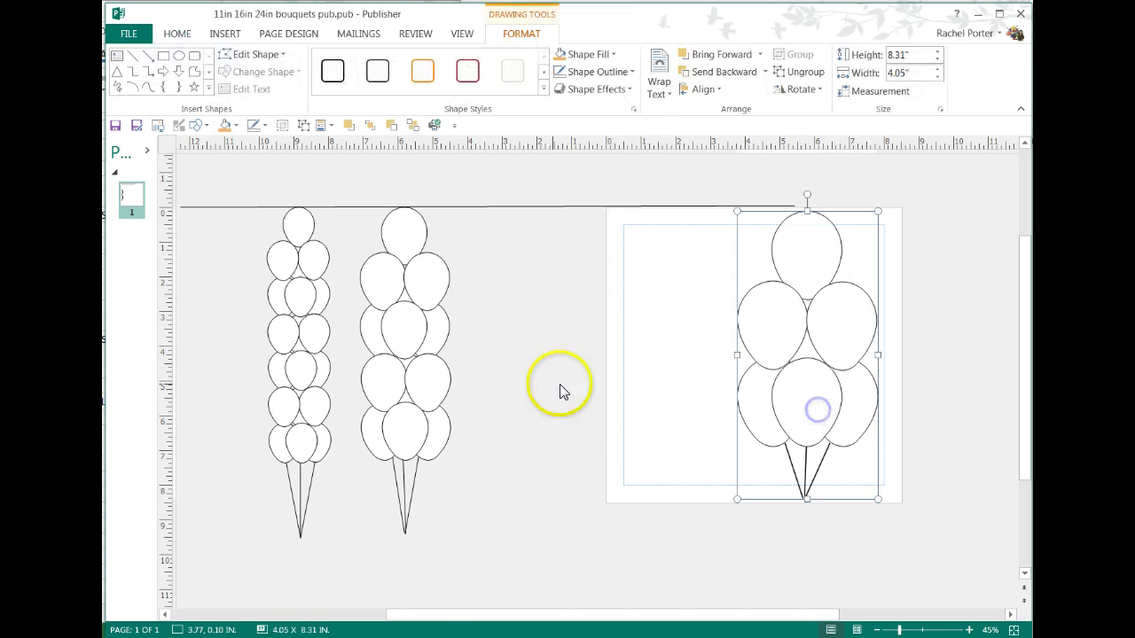
left_click(426, 338)
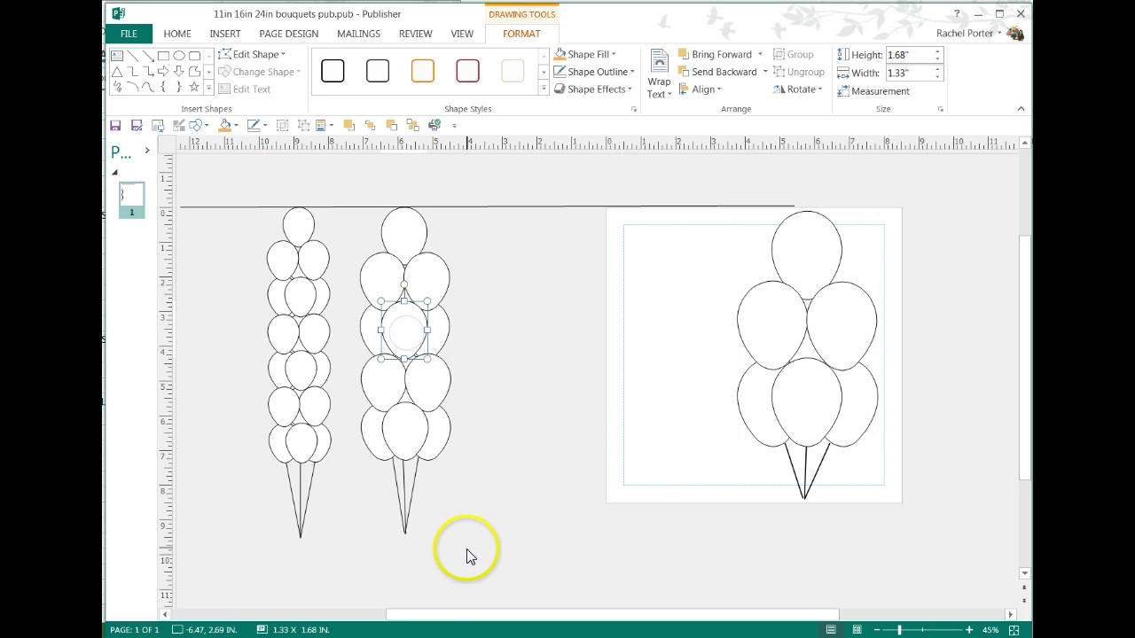
left_click_drag(470, 561, 362, 375)
left_click_drag(352, 190, 350, 187)
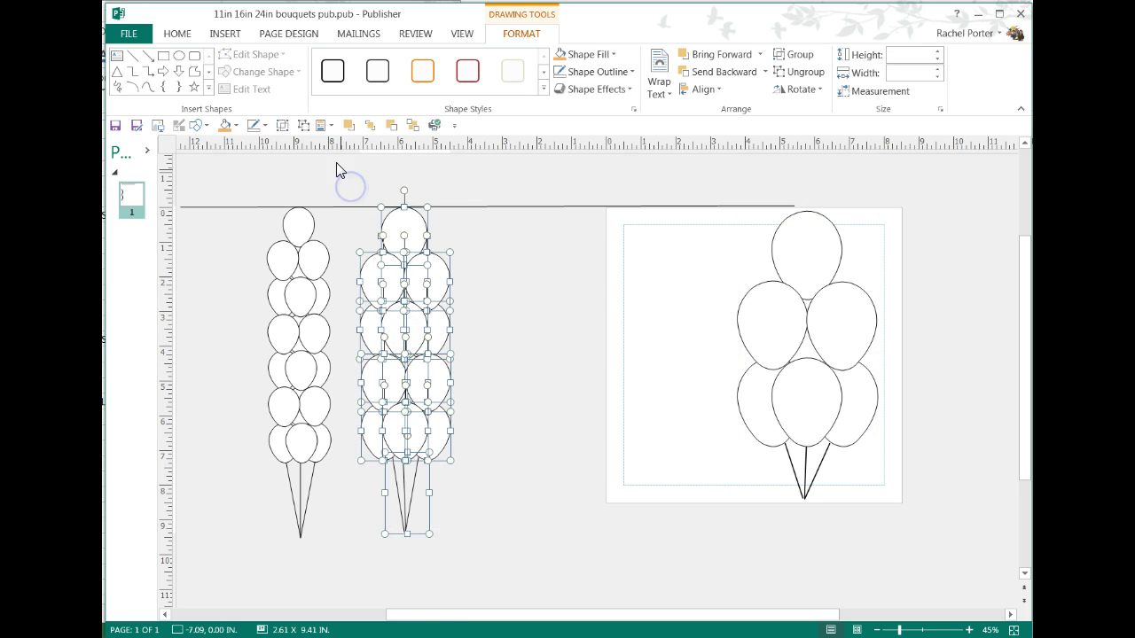
left_click(282, 125)
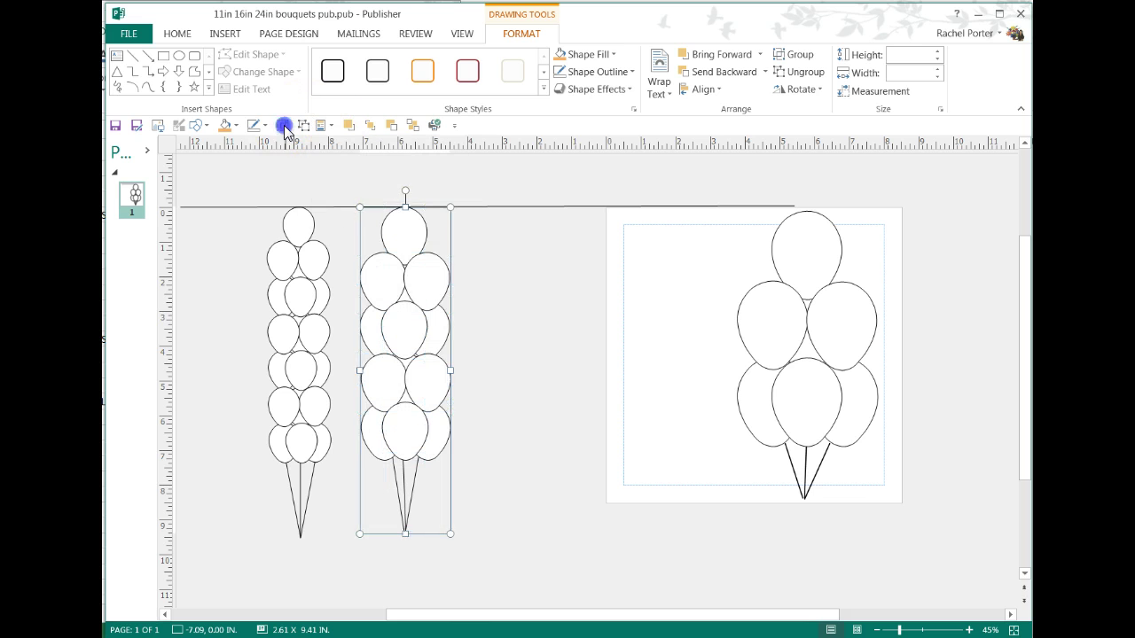
left_click_drag(397, 228, 677, 228)
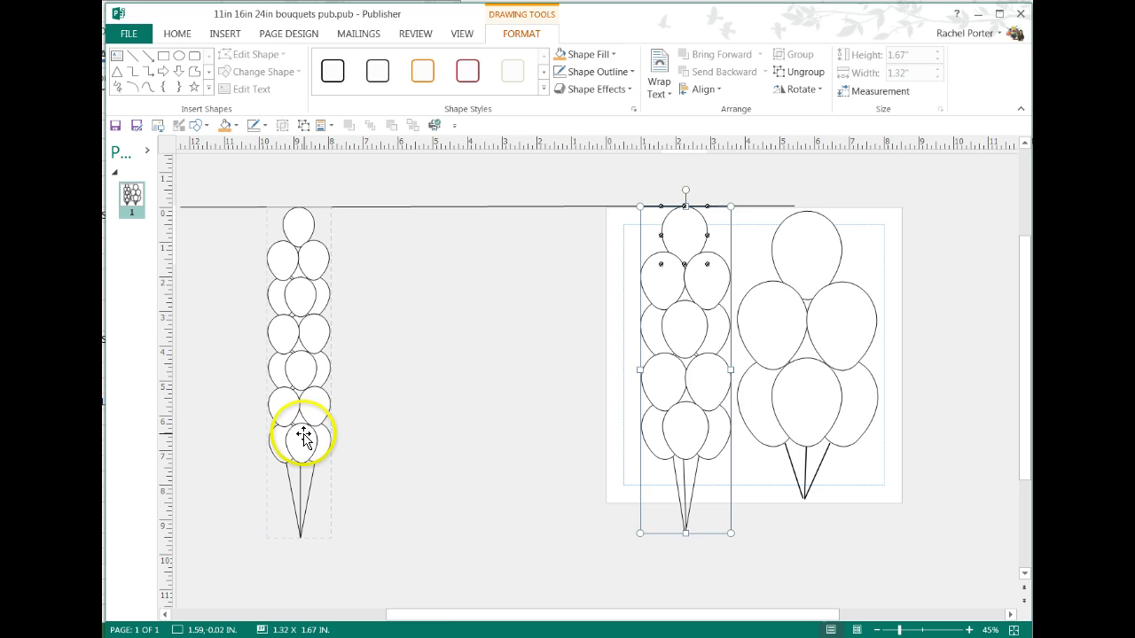
left_click(454, 387)
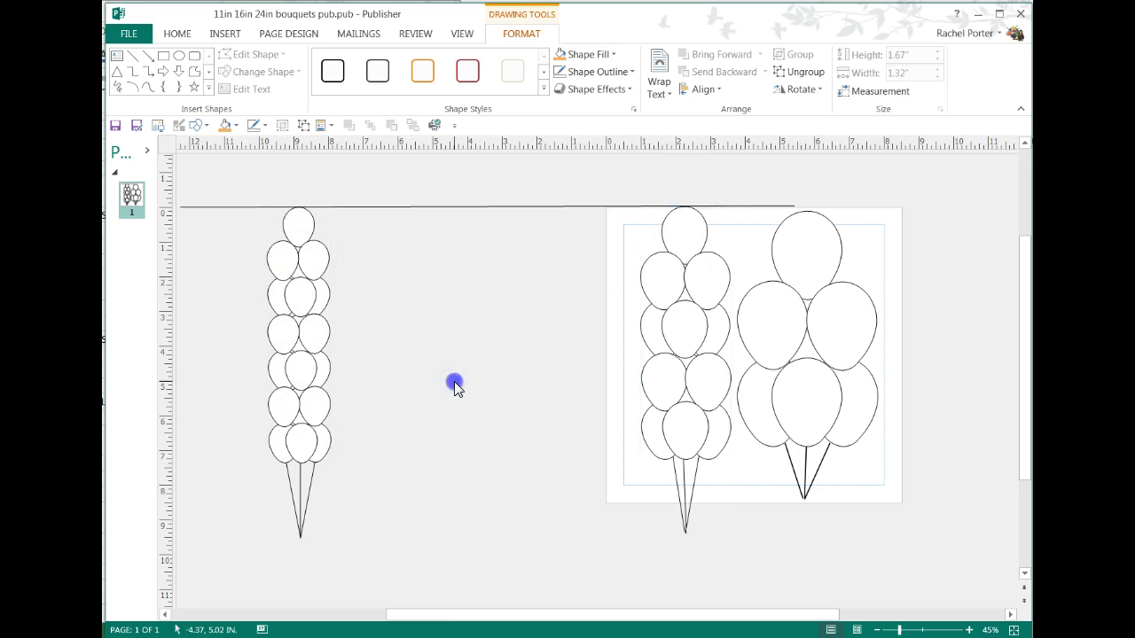
Insert the round-balloon column page part from the gallery and place it beside the slim bouquet, level with the horizontal reference line.
left_click(323, 126)
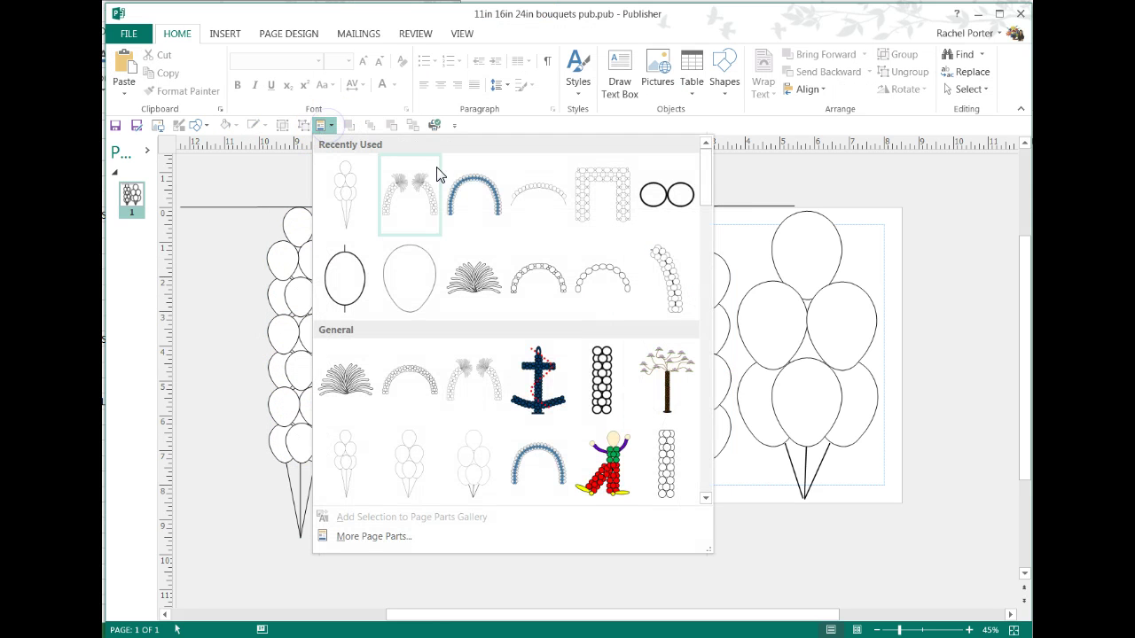
left_click_drag(704, 175, 709, 203)
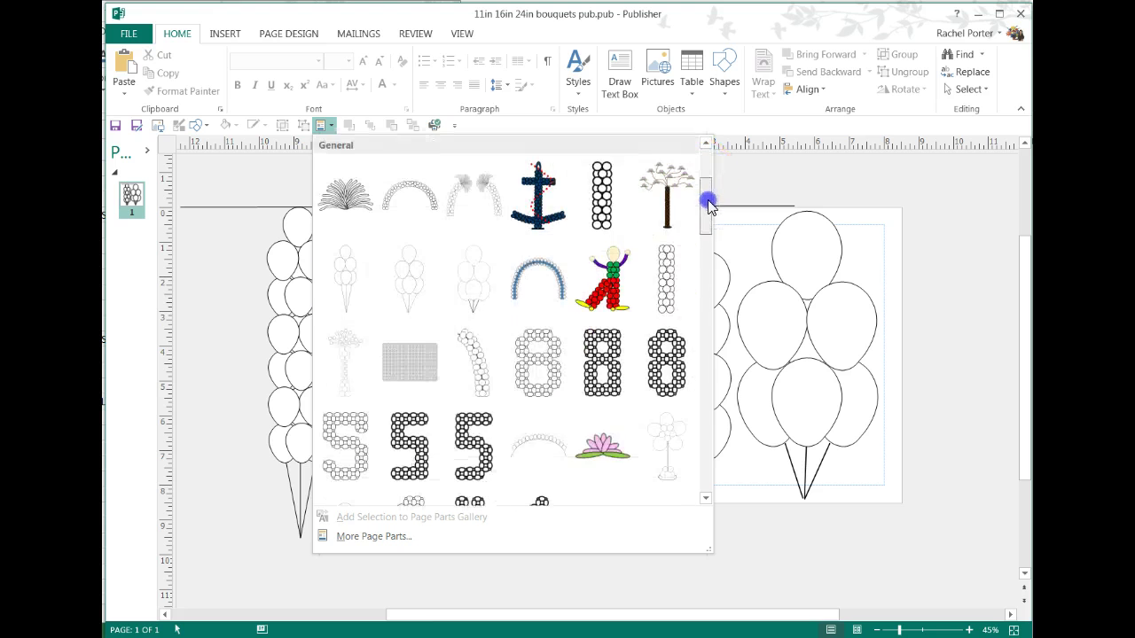
left_click(666, 272)
left_click_drag(560, 371, 382, 296)
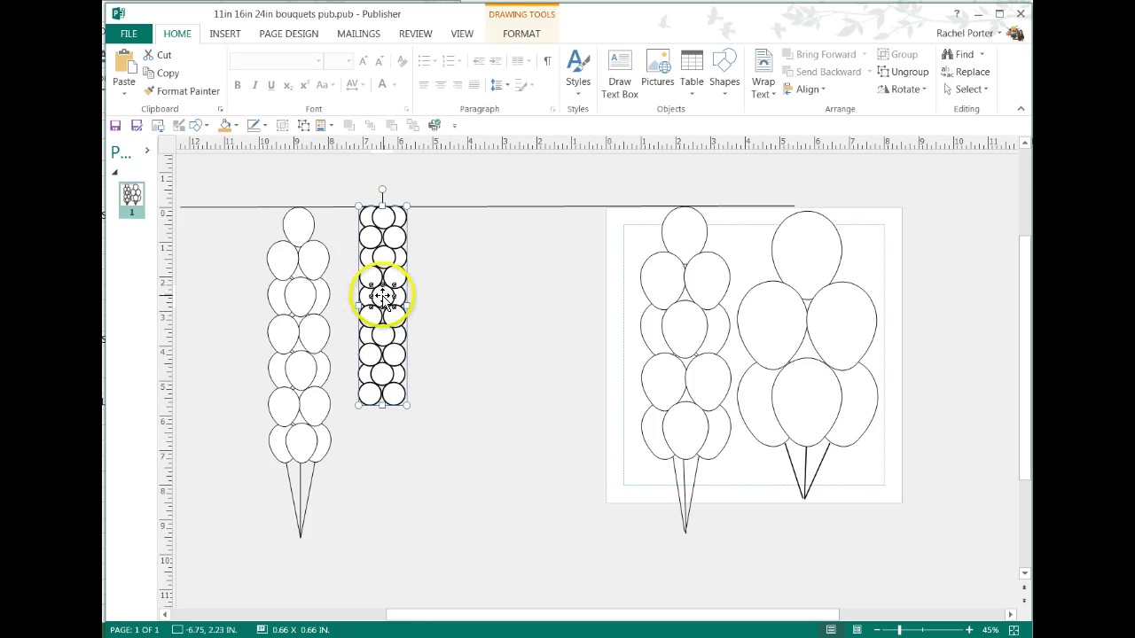
Enlarge the round-balloon column proportionally to about 1.51" wide by 6.19" high, with each balloon about 0.71" across.
left_click(521, 34)
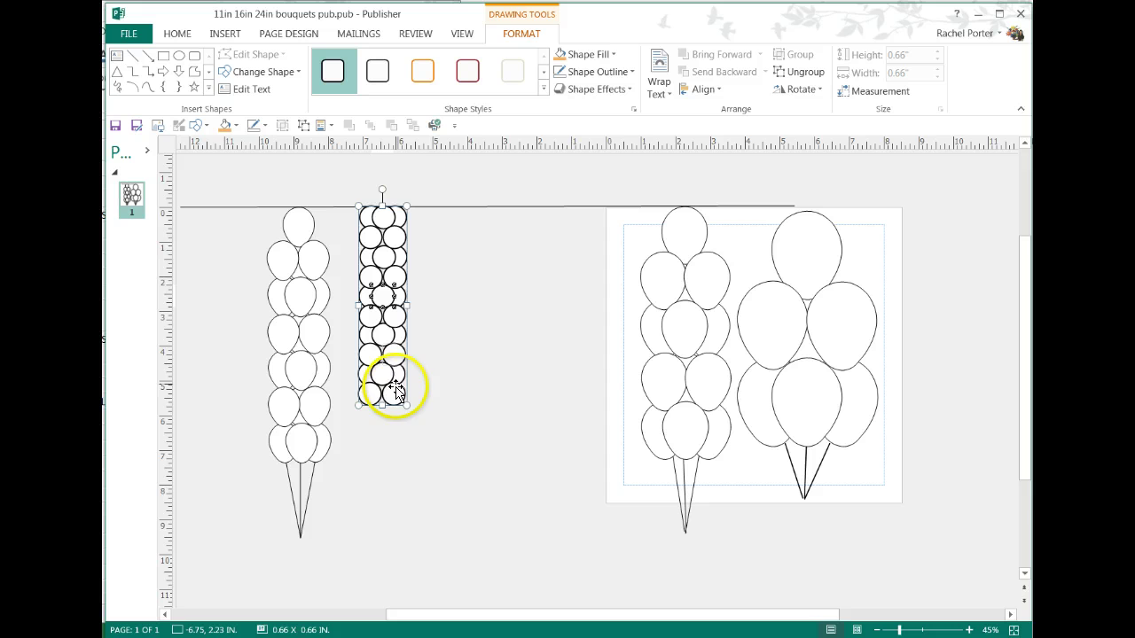
mouse_move(408, 411)
left_mouse_down()
mouse_move(413, 438)
mouse_move(407, 426)
left_mouse_up()
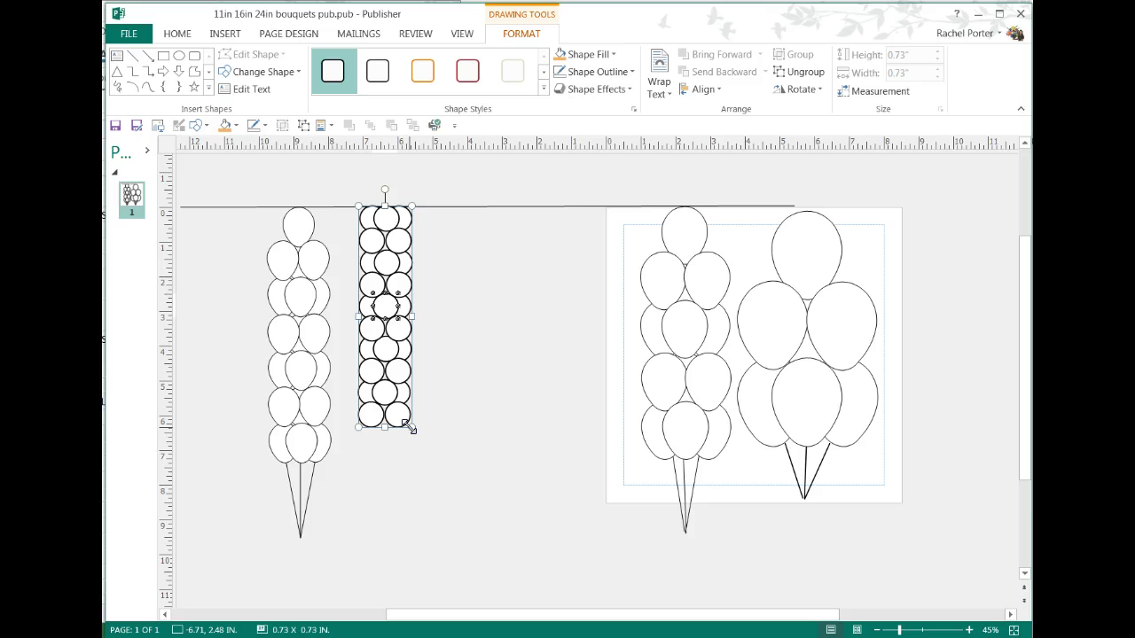
left_click_drag(409, 428, 404, 421)
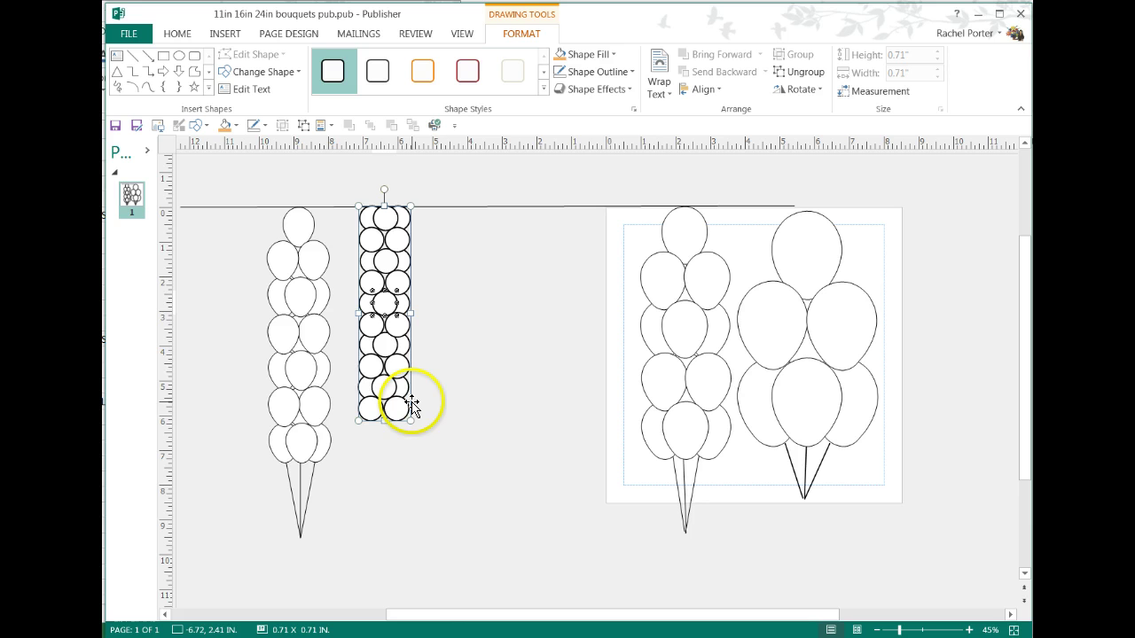
left_click(389, 368)
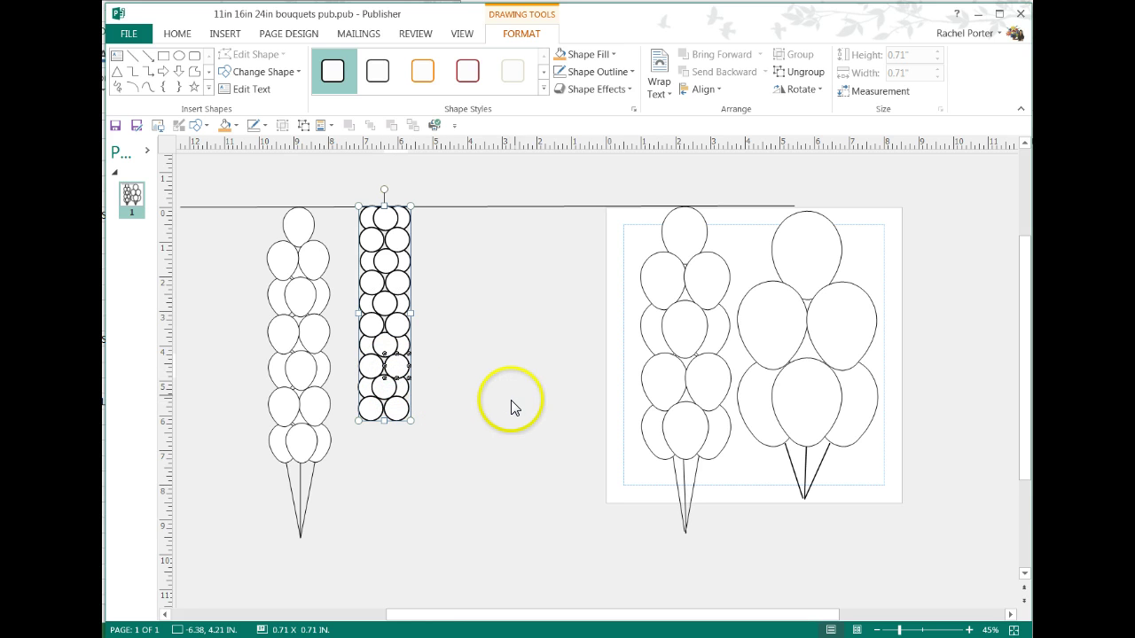
left_click(550, 372)
Duplicate the round-balloon column and overlap the copy on its lower half to extend it, nudging the balloons into alignment.
left_click(381, 346)
left_click_drag(381, 332, 379, 426)
key("alt+Left")
key("alt+Left")
key("alt+Left")
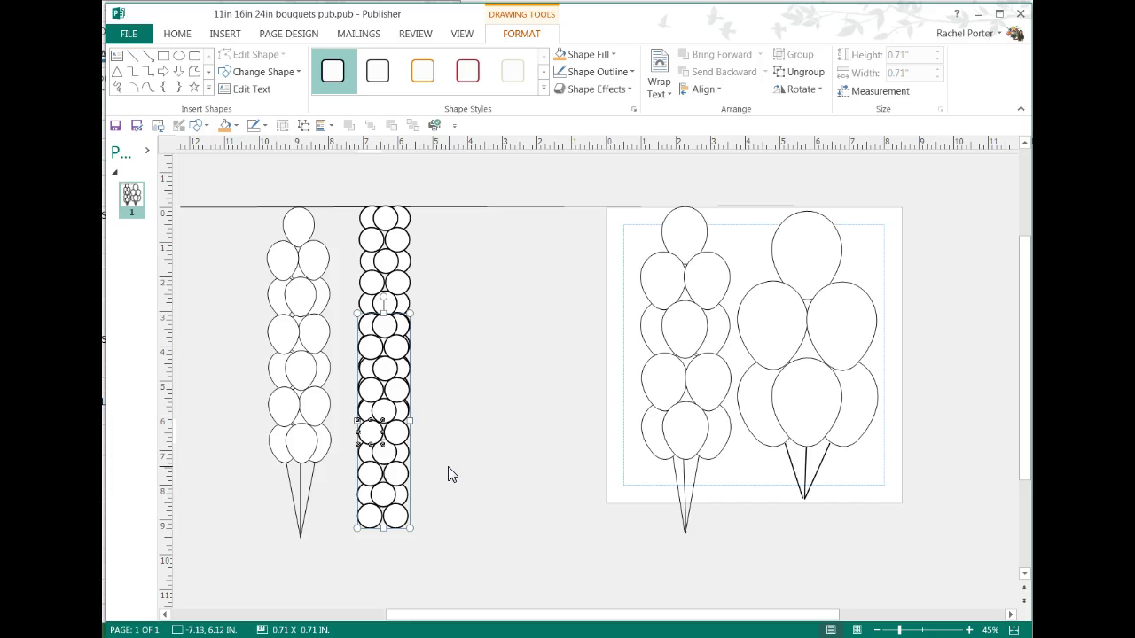
key("alt+Up")
key("alt+Up")
key("alt+Up")
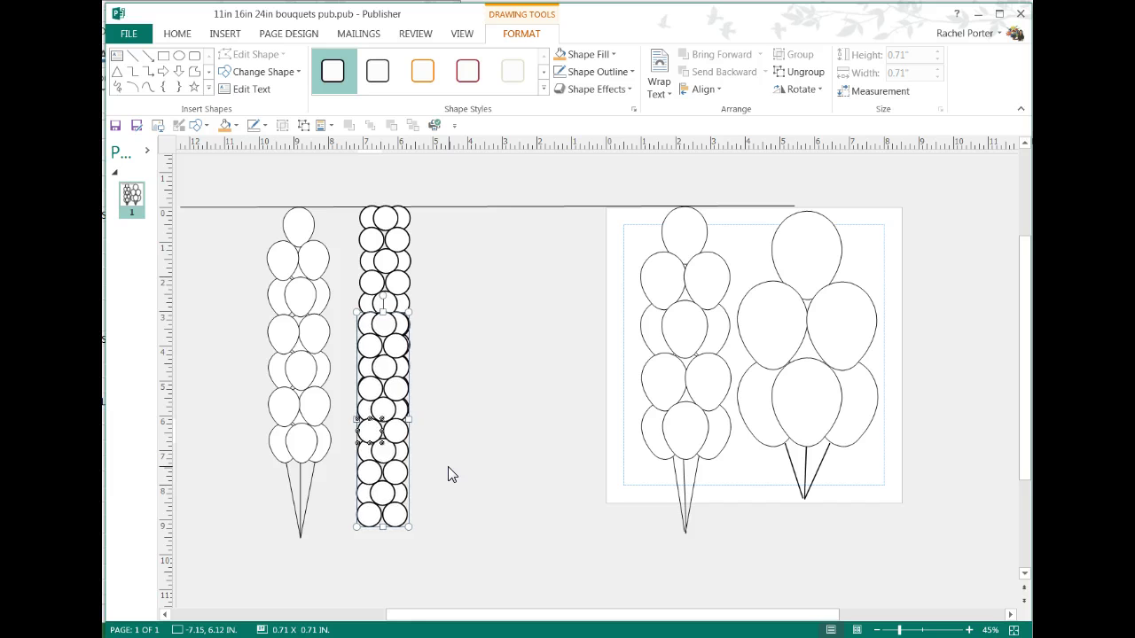
key("alt+Right")
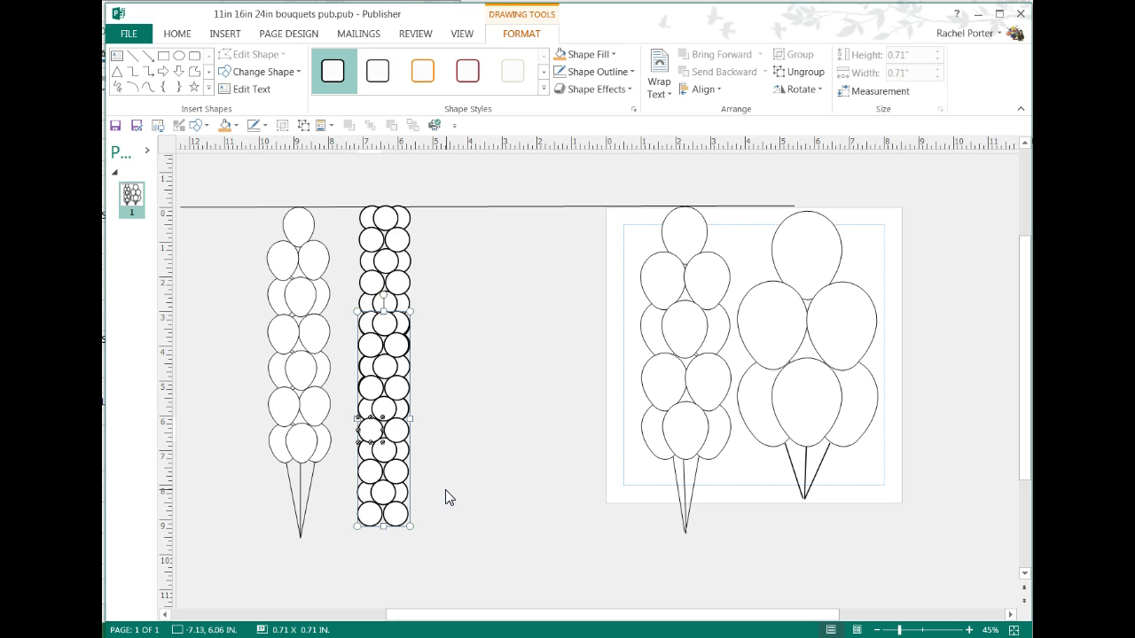
Duplicate both sections of the extended column and place the copy beside it, level with the horizontal reference line.
left_click_drag(451, 557, 333, 182)
left_click(379, 277)
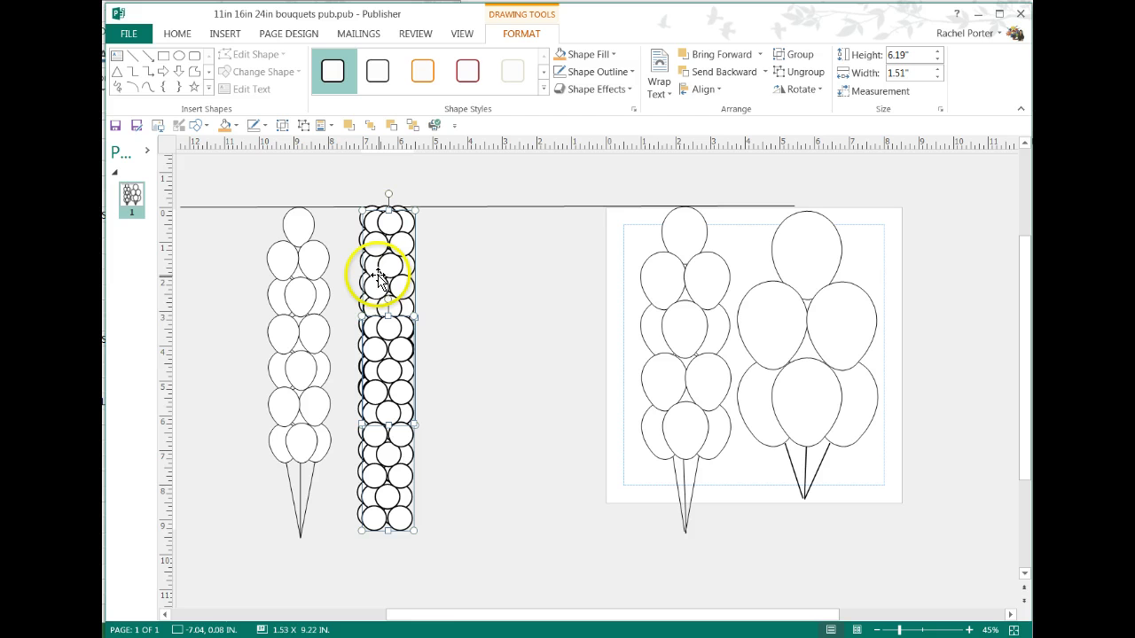
left_click_drag(379, 277, 464, 263)
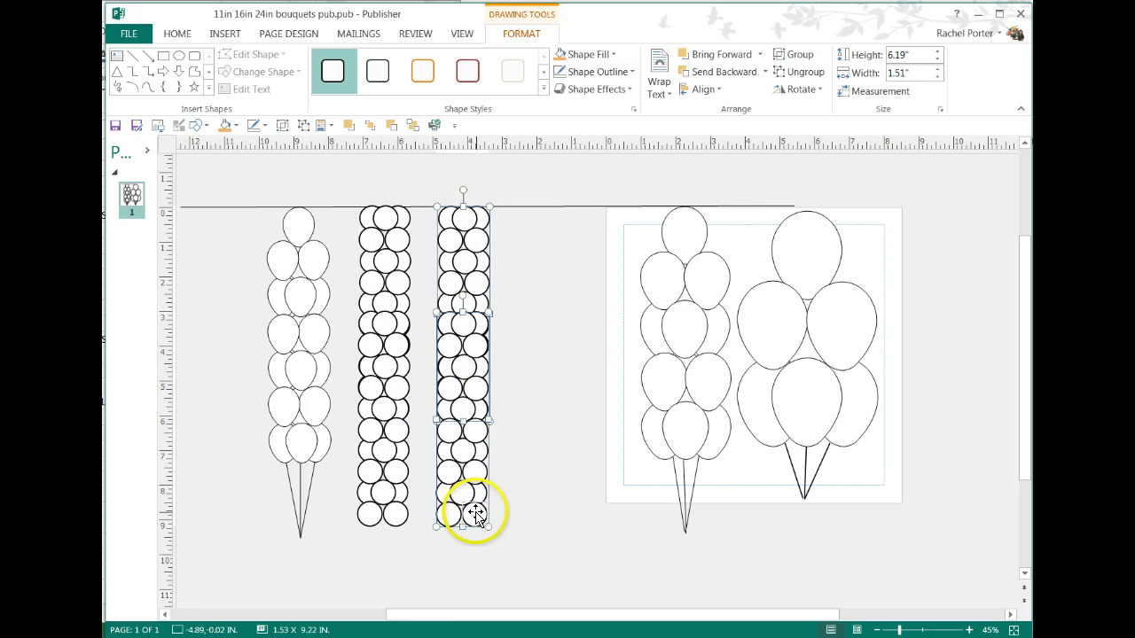
left_click(282, 125)
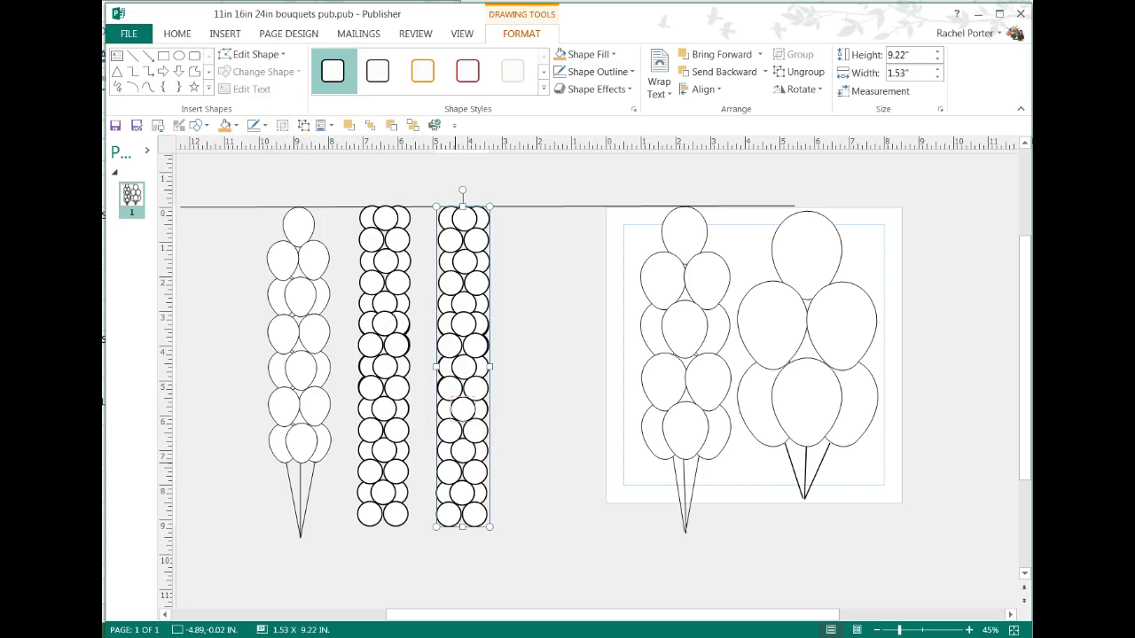
mouse_move(489, 526)
left_mouse_down()
mouse_move(518, 570)
mouse_move(488, 547)
mouse_move(487, 525)
left_mouse_up()
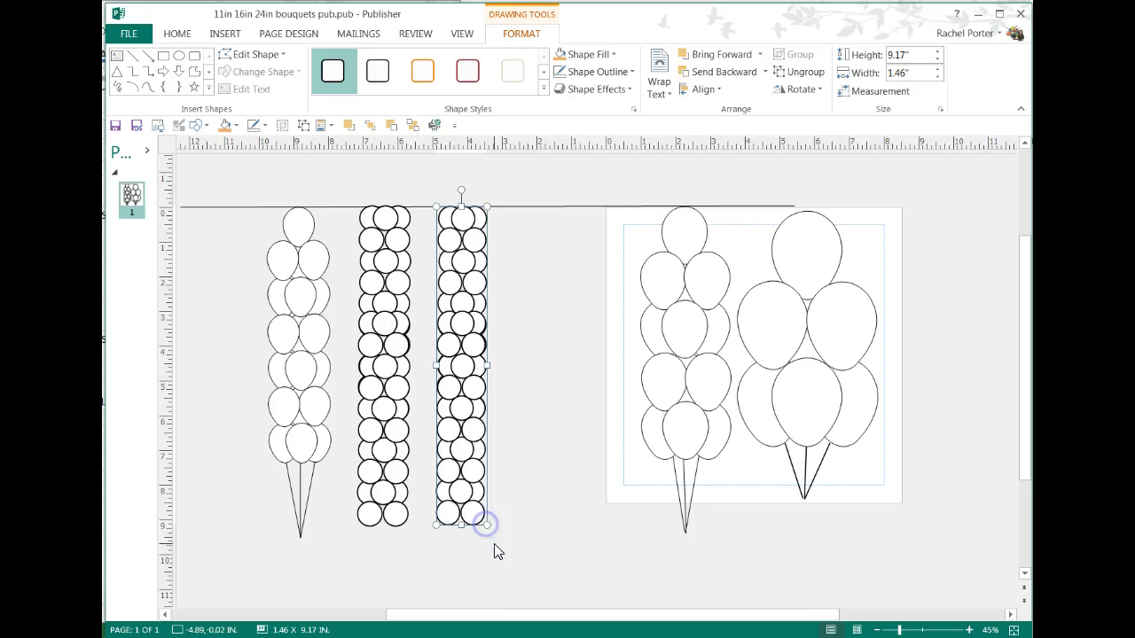
key("ctrl+z")
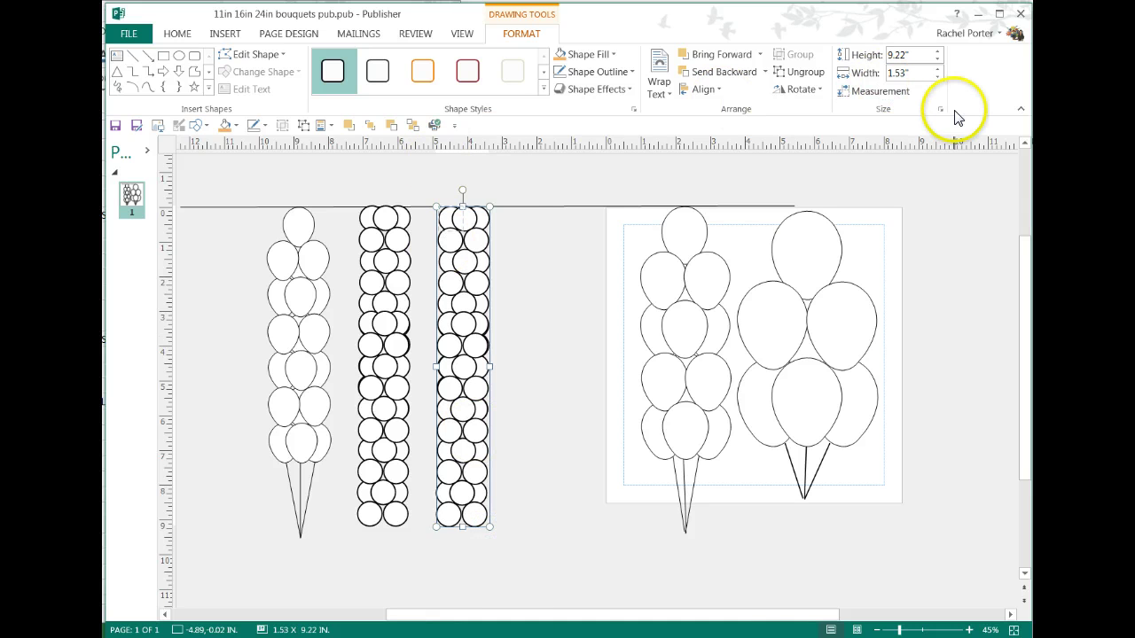
left_click(463, 452)
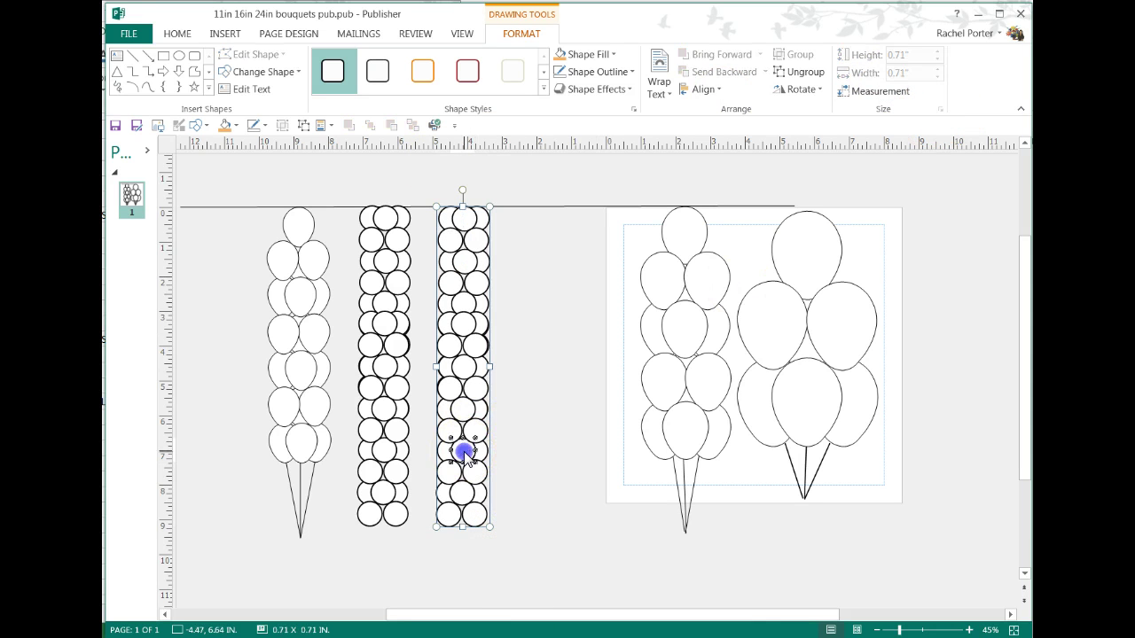
left_click(303, 124)
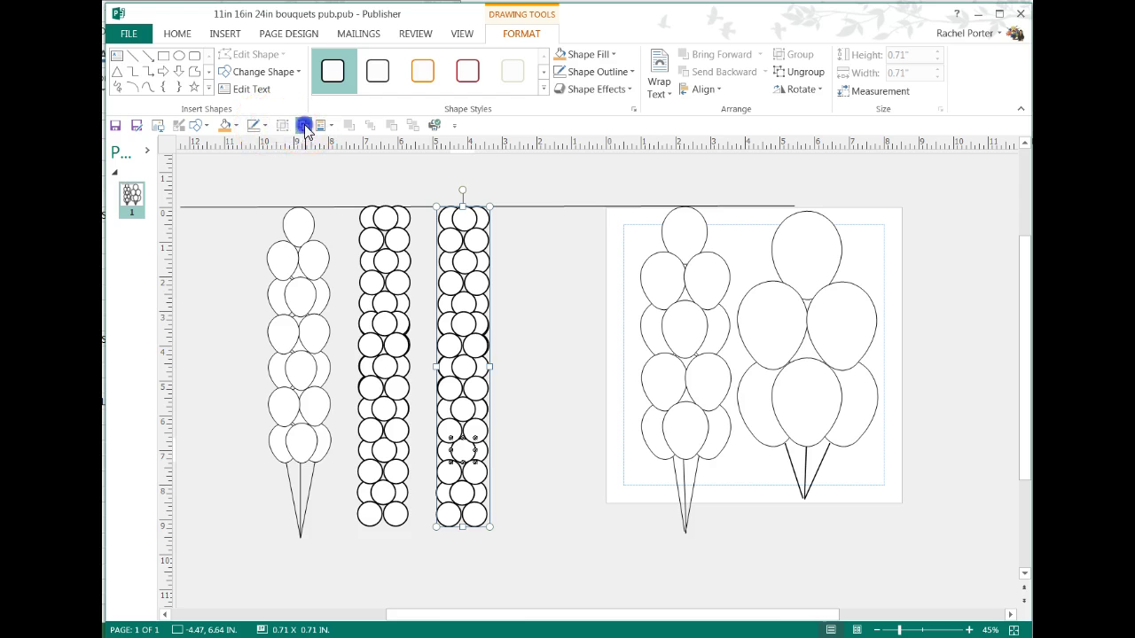
left_click(581, 559)
Delete the lower section of the duplicated column and select its remaining upper section.
left_click(471, 473)
key("Delete")
left_click(476, 312)
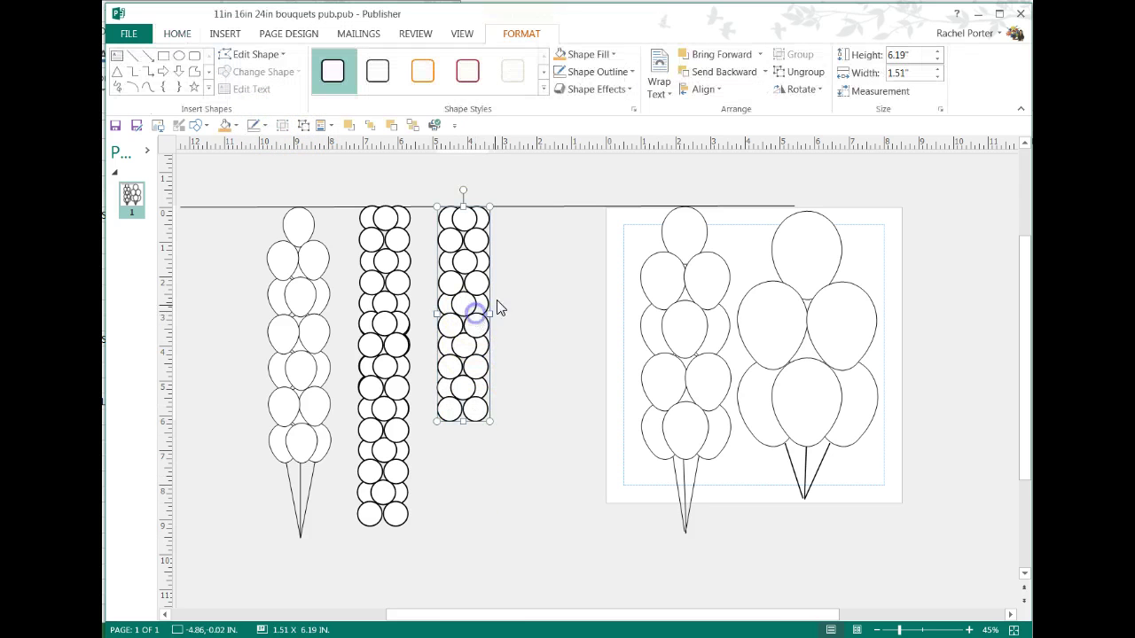
Apply a locked aspect ratio to the shortened column and enlarge it to about 2.25" wide by 9.23" high.
left_click(939, 109)
left_click(647, 488)
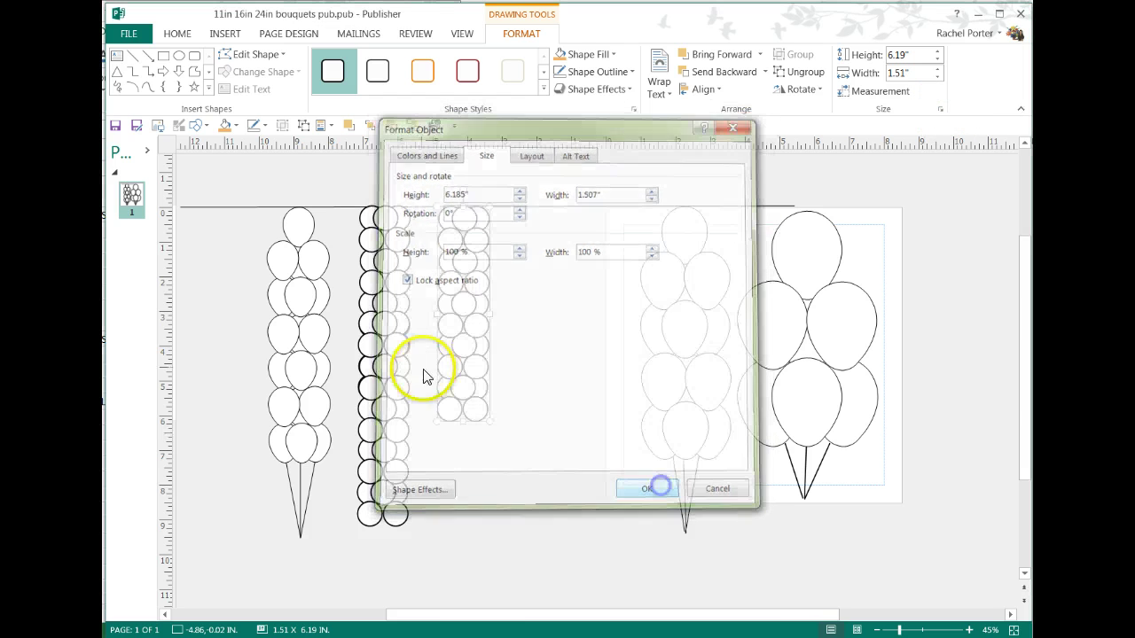
left_click(471, 375)
left_click_drag(481, 413, 513, 477)
left_click(572, 565)
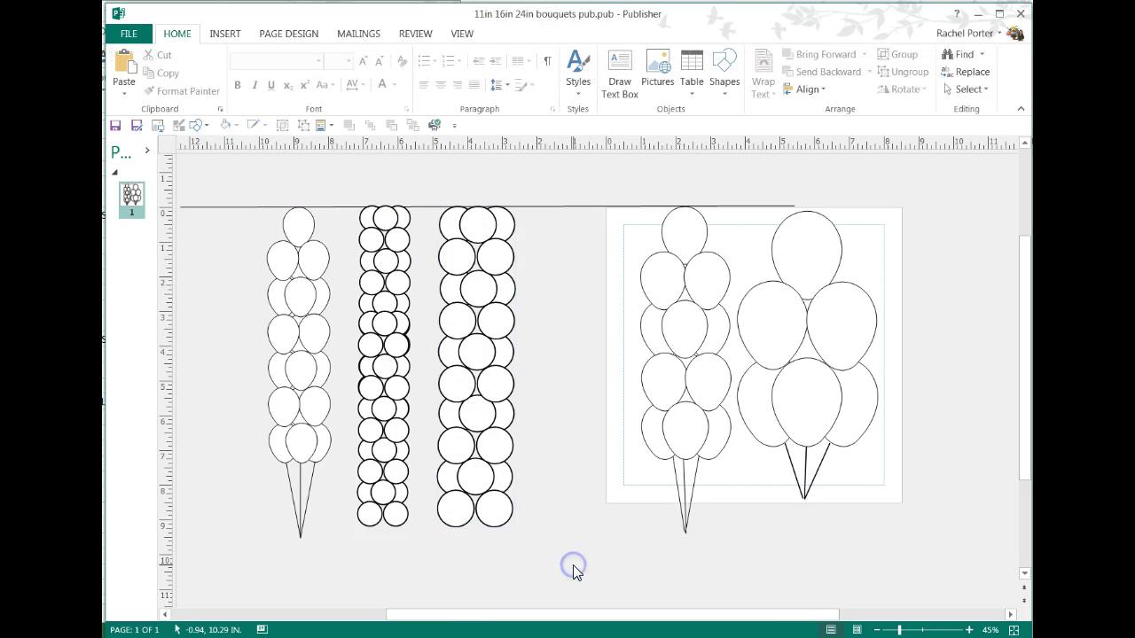
Shrink the wider column proportionally so that each of its balloons is about 0.92" across.
left_click(473, 353)
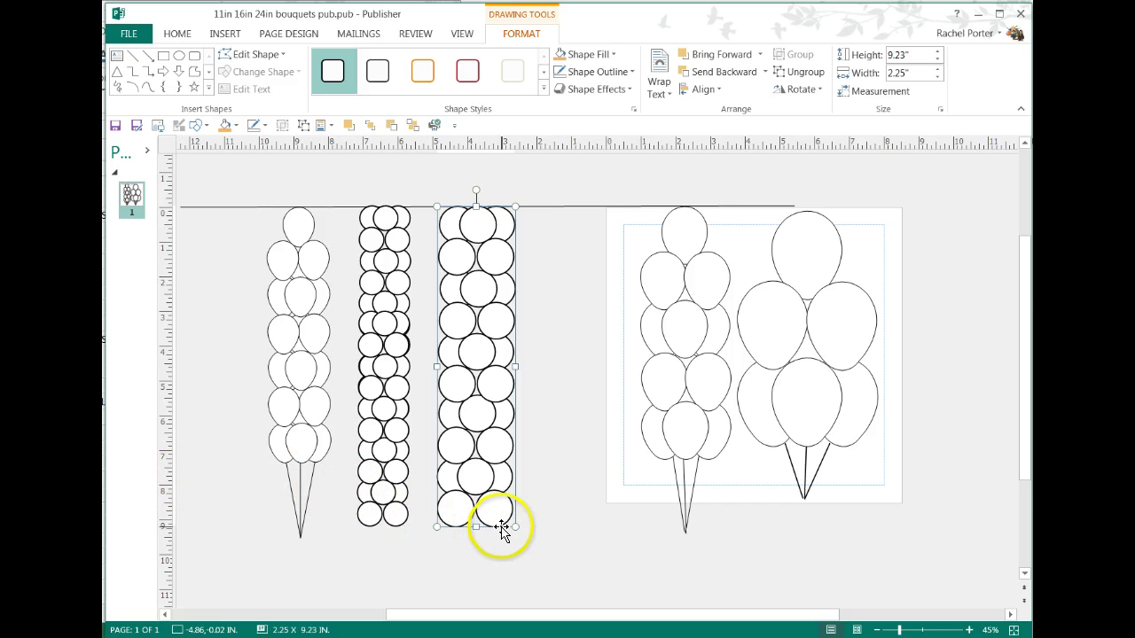
left_click_drag(515, 526, 499, 485)
left_click(483, 361)
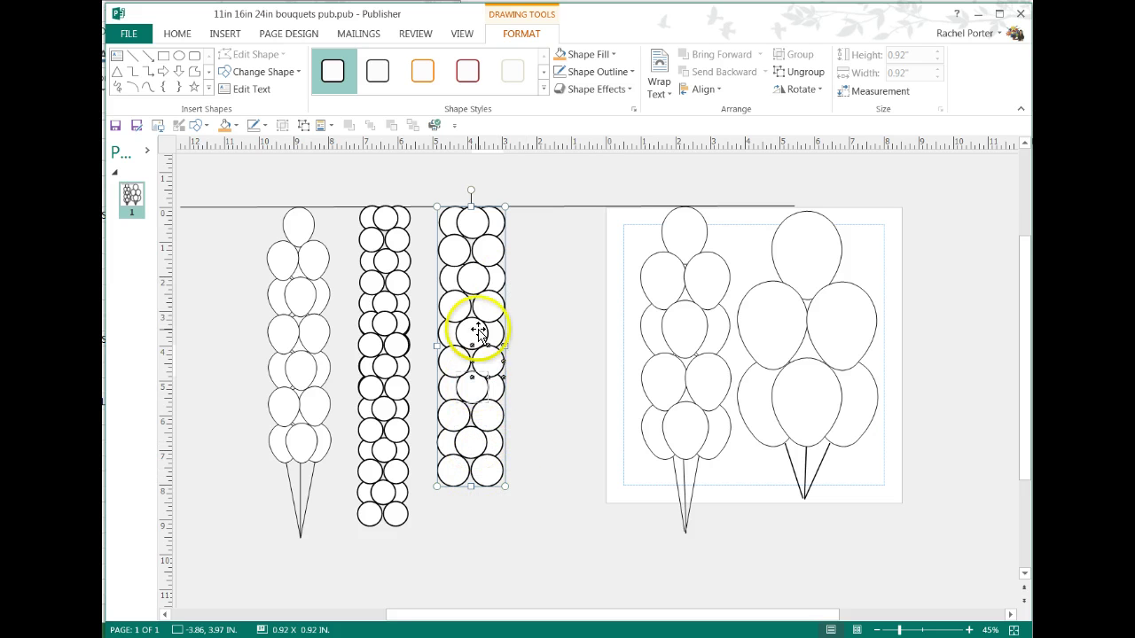
left_click(556, 420)
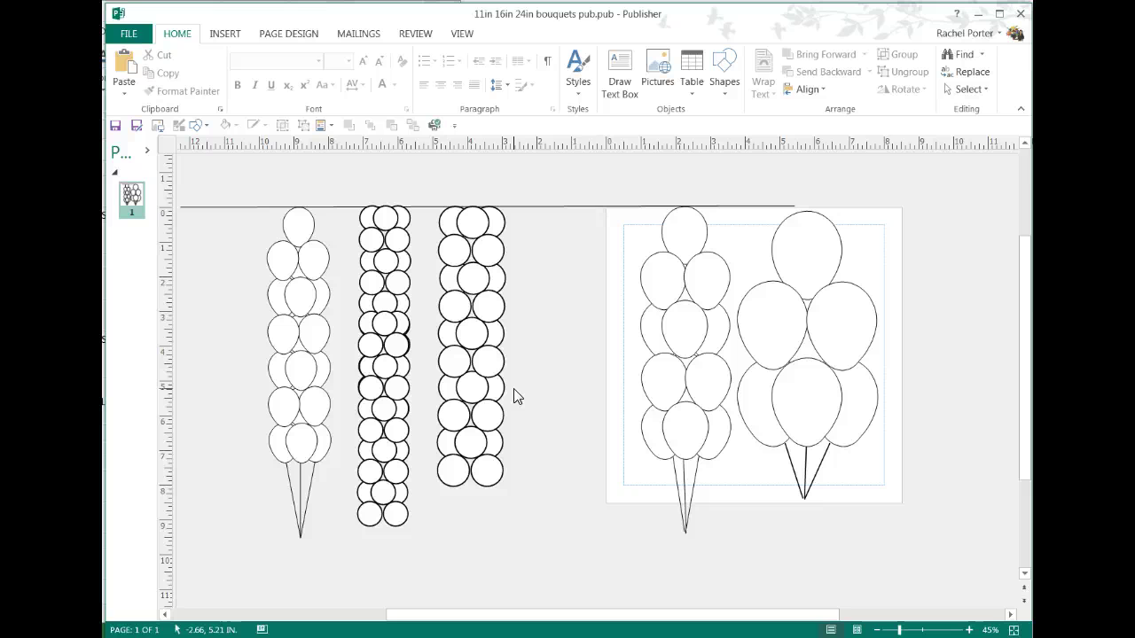
left_click(317, 376)
left_click(383, 562)
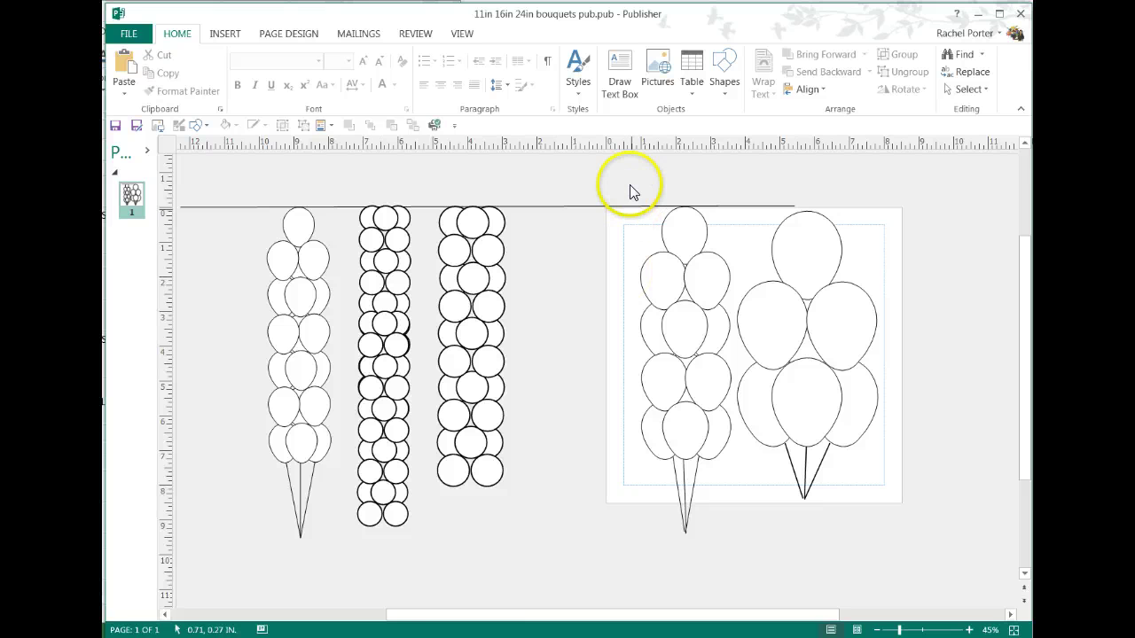
left_click(612, 207)
left_click(581, 283)
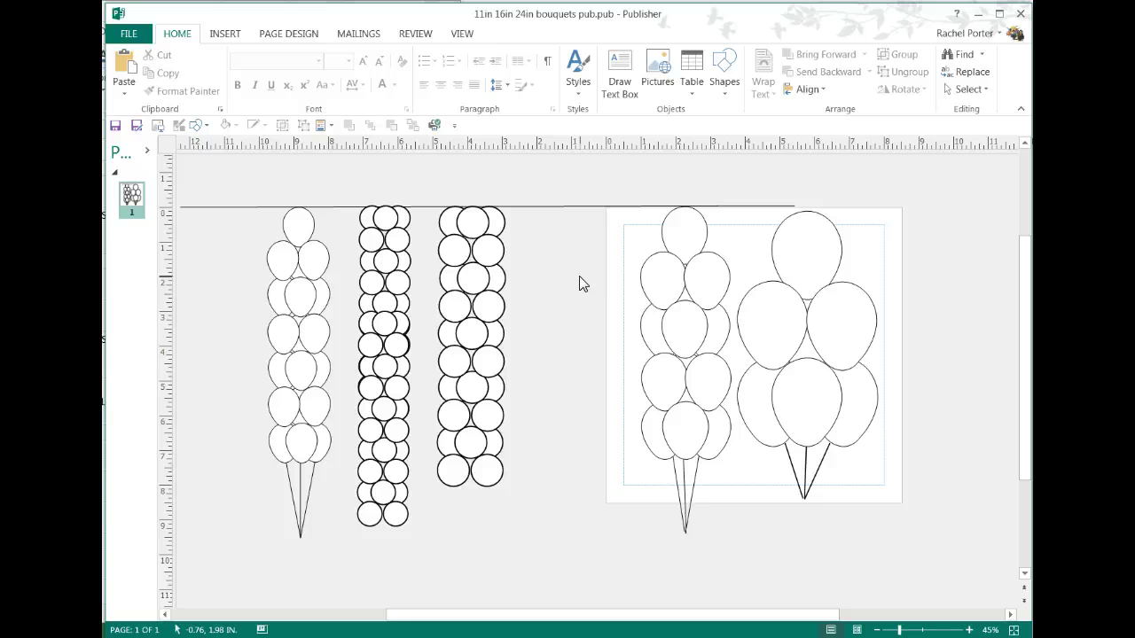
left_click(575, 282)
left_click(566, 312)
left_click(527, 456)
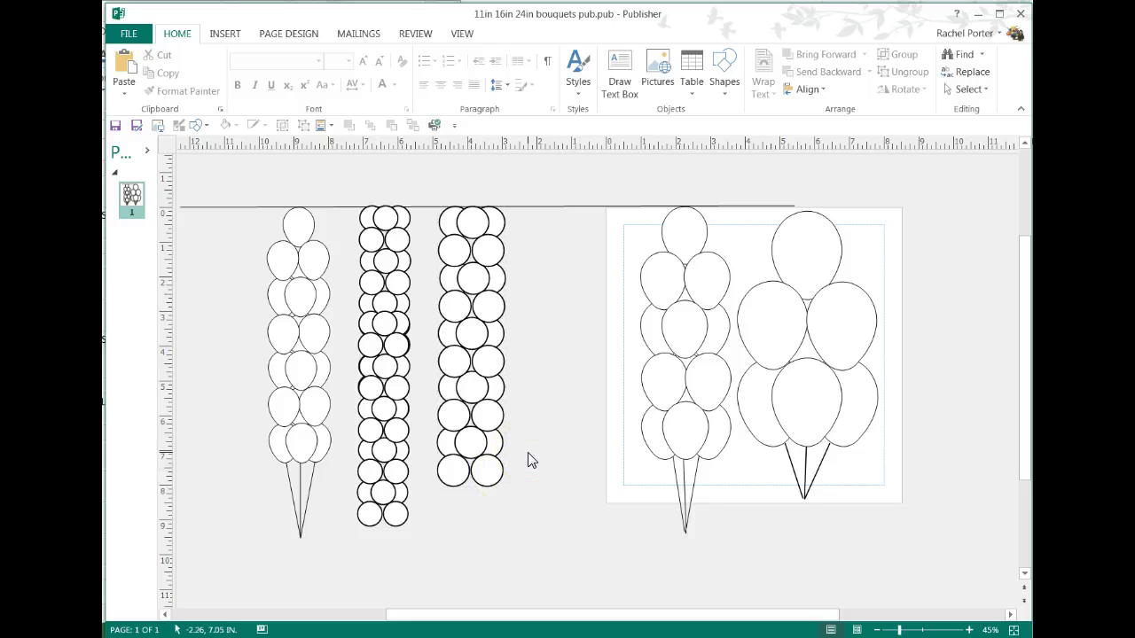